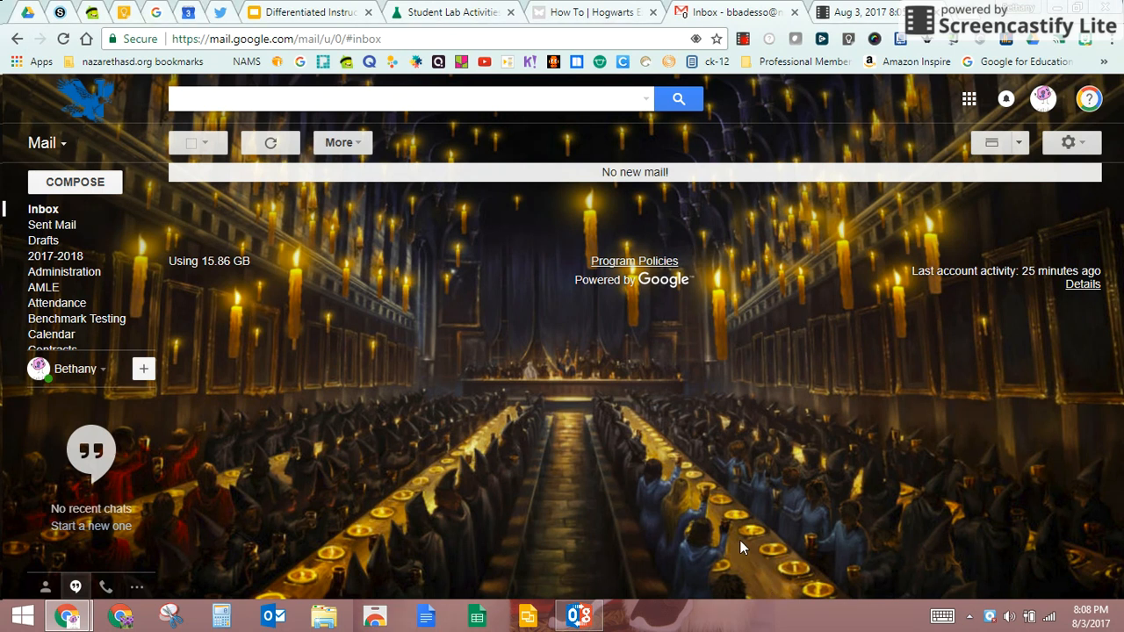
Step: Open the Mail dropdown at top left to reveal Mail, Contacts and Tasks
click(58, 149)
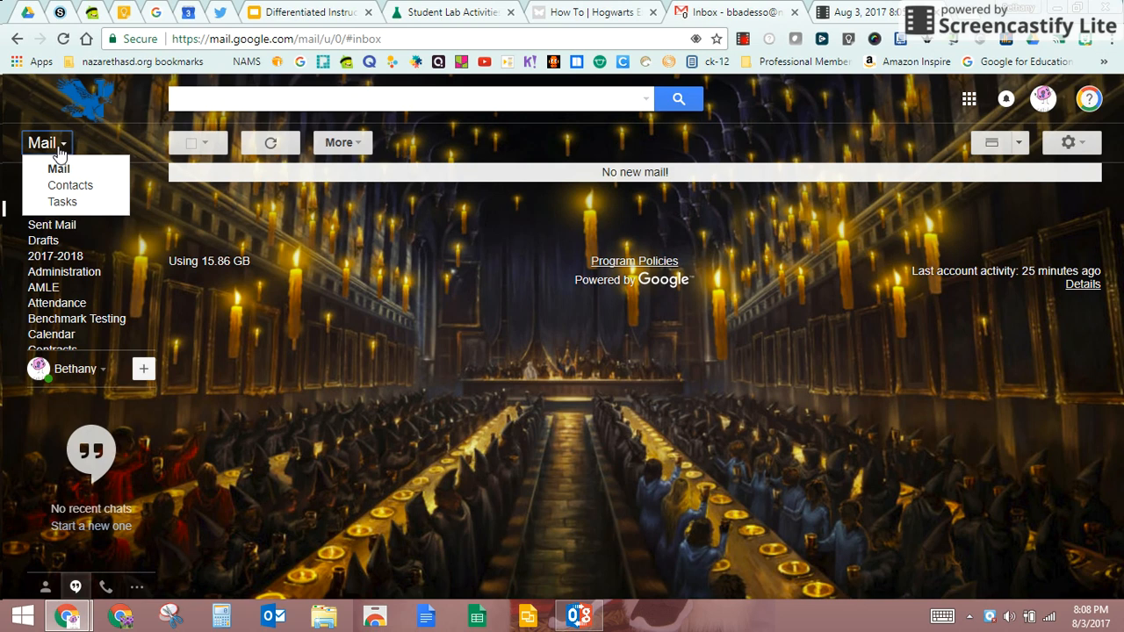
Step: Switch to the Contacts page and open its More menu of import, export and sorting actions
click(64, 191)
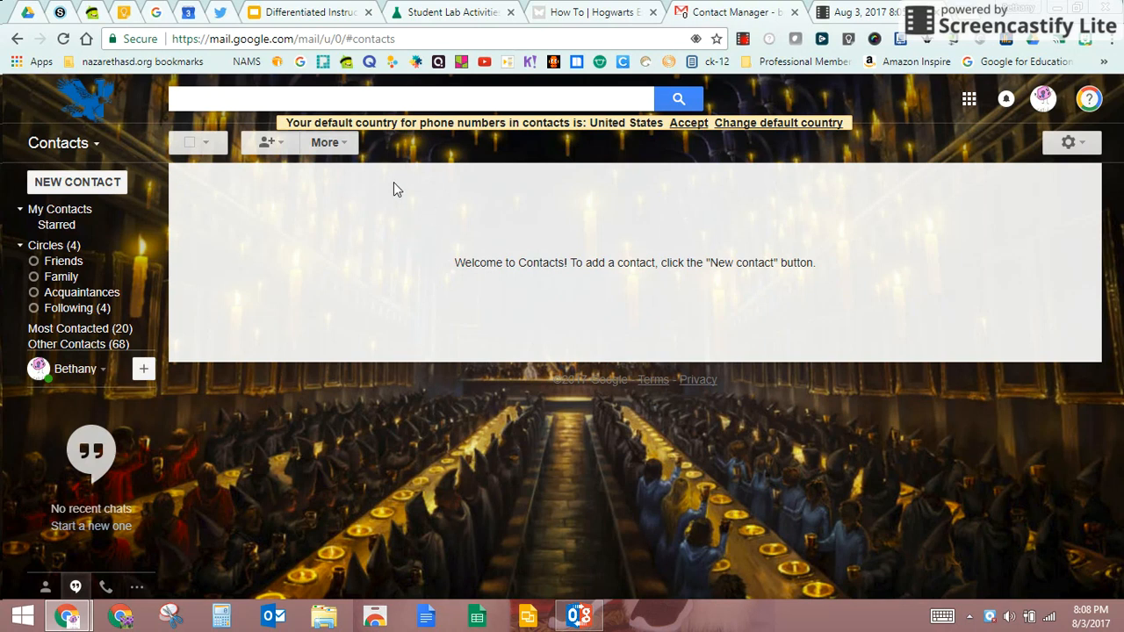
click(331, 144)
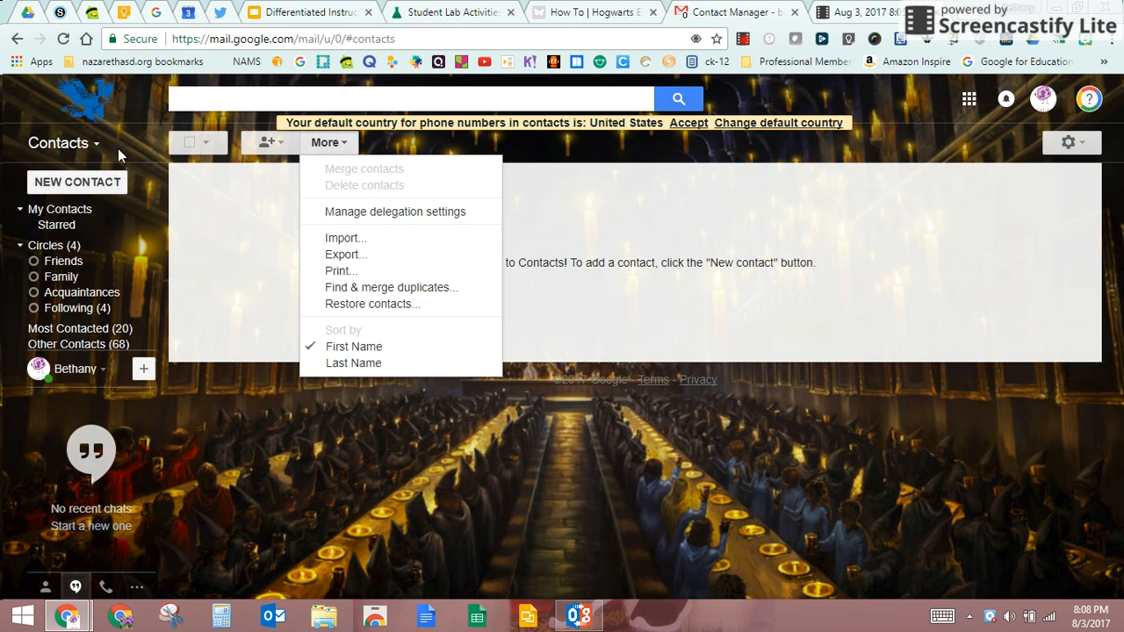
click(179, 213)
click(81, 140)
click(84, 168)
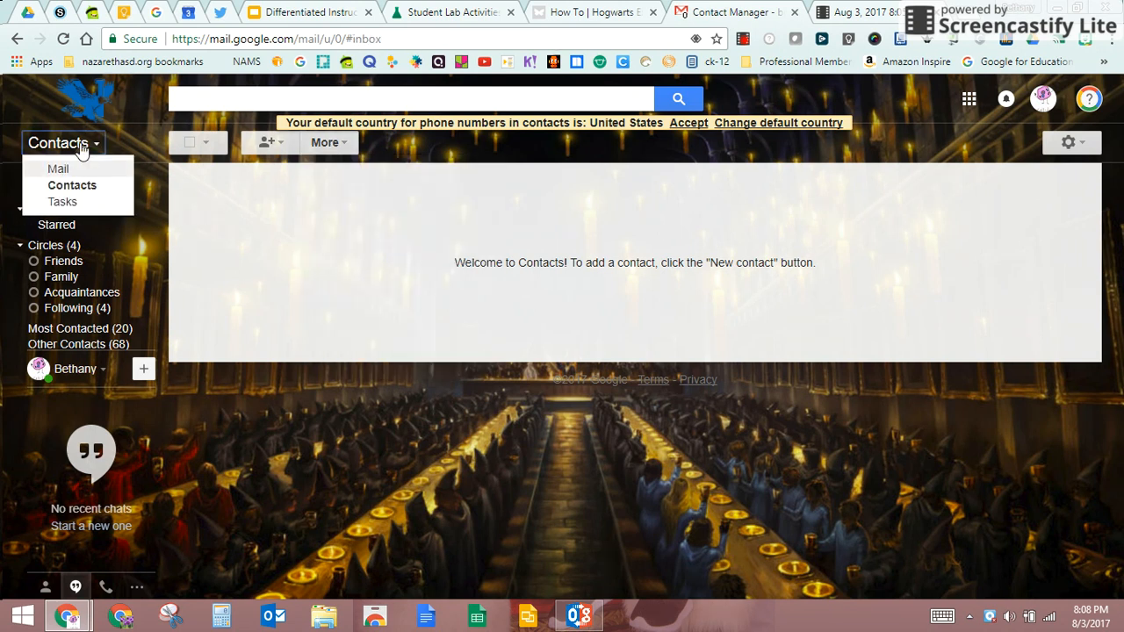
click(77, 141)
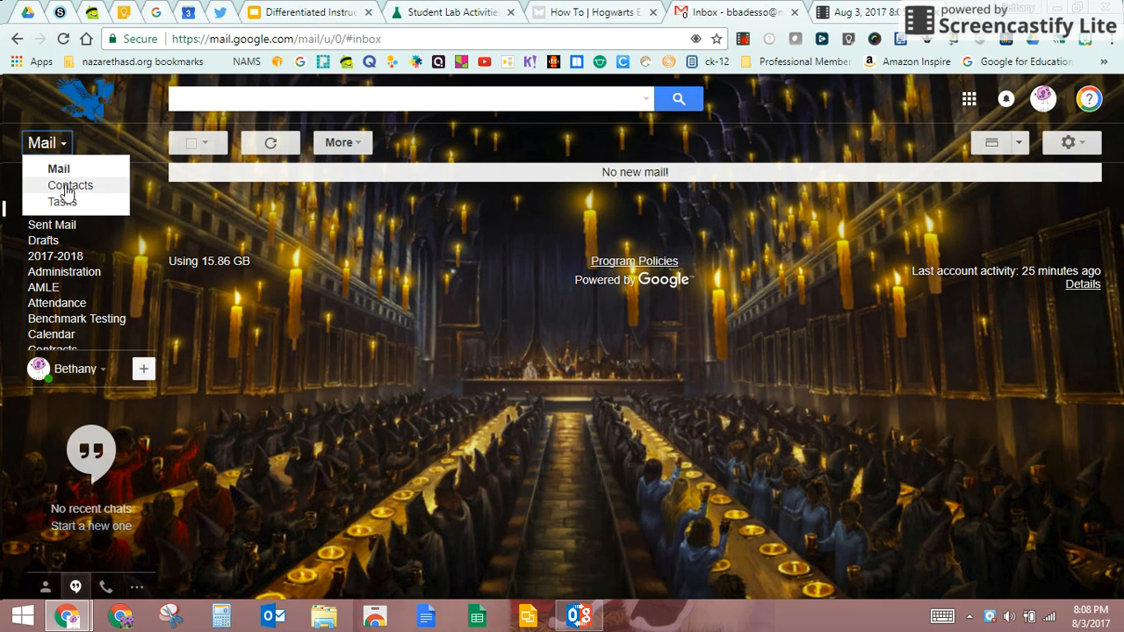
click(69, 185)
click(327, 145)
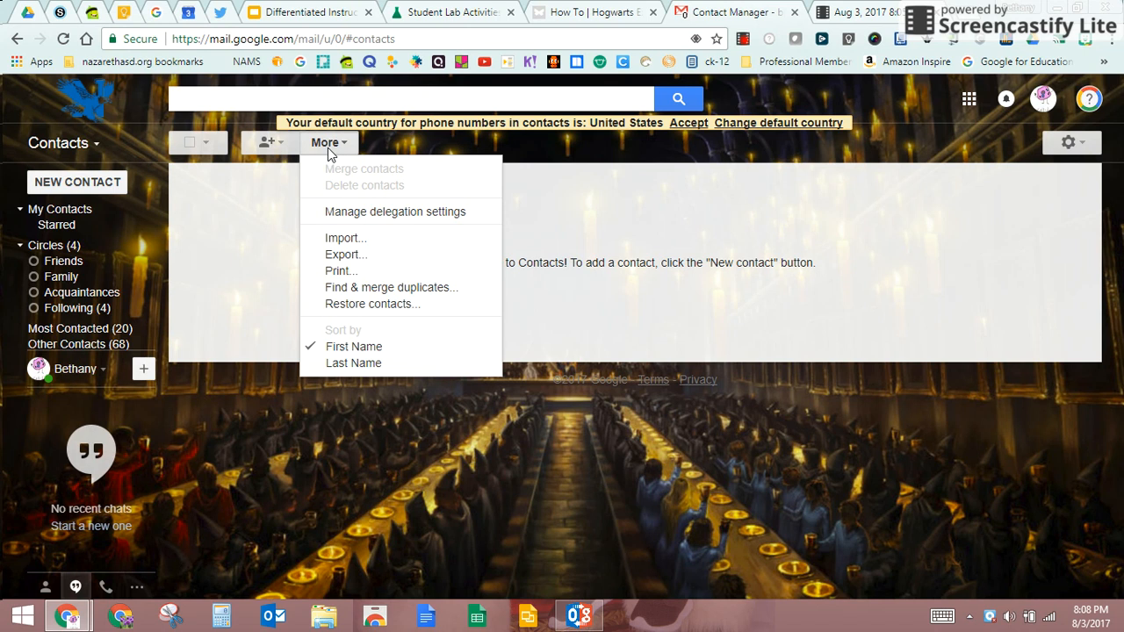
click(346, 242)
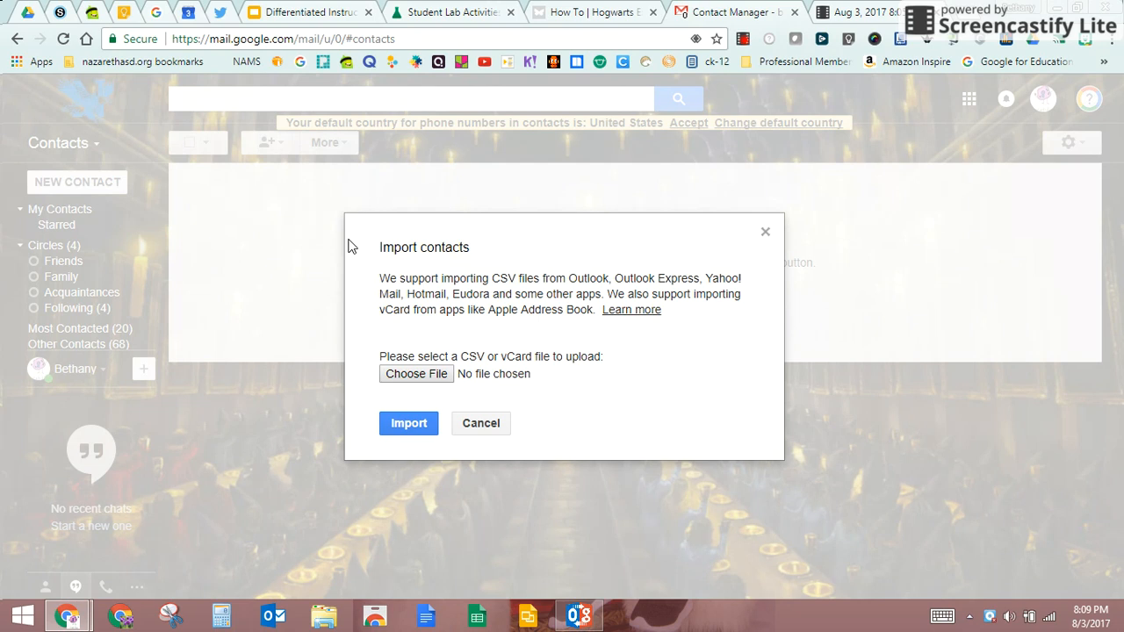
click(763, 234)
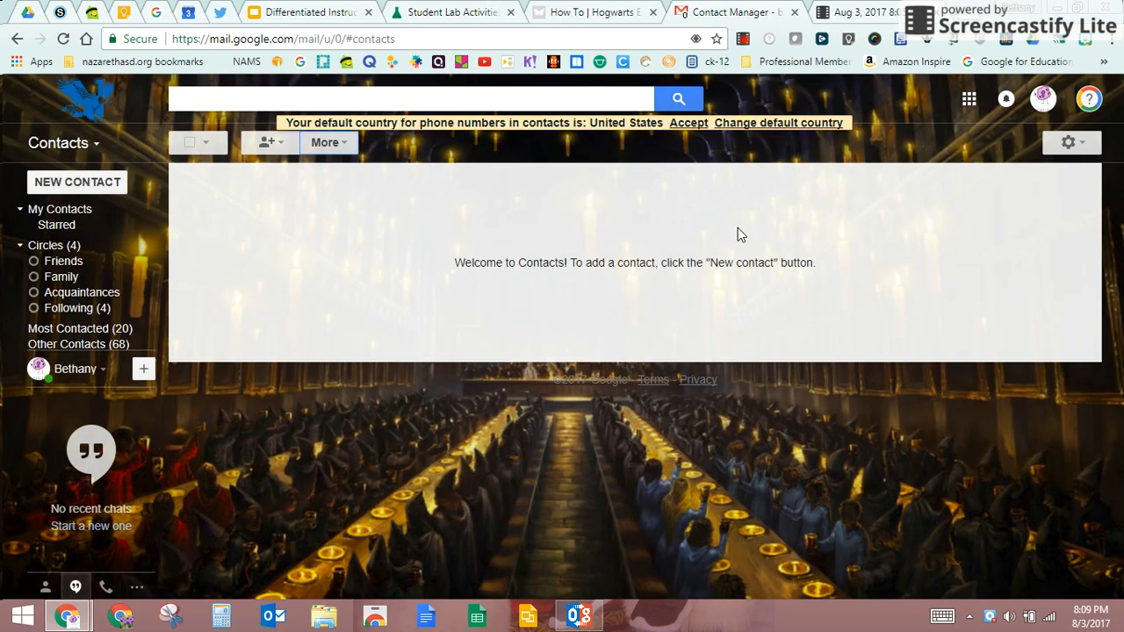
Step: Create a new contact group named 'NJHS' from New Group in the left nav
click(269, 142)
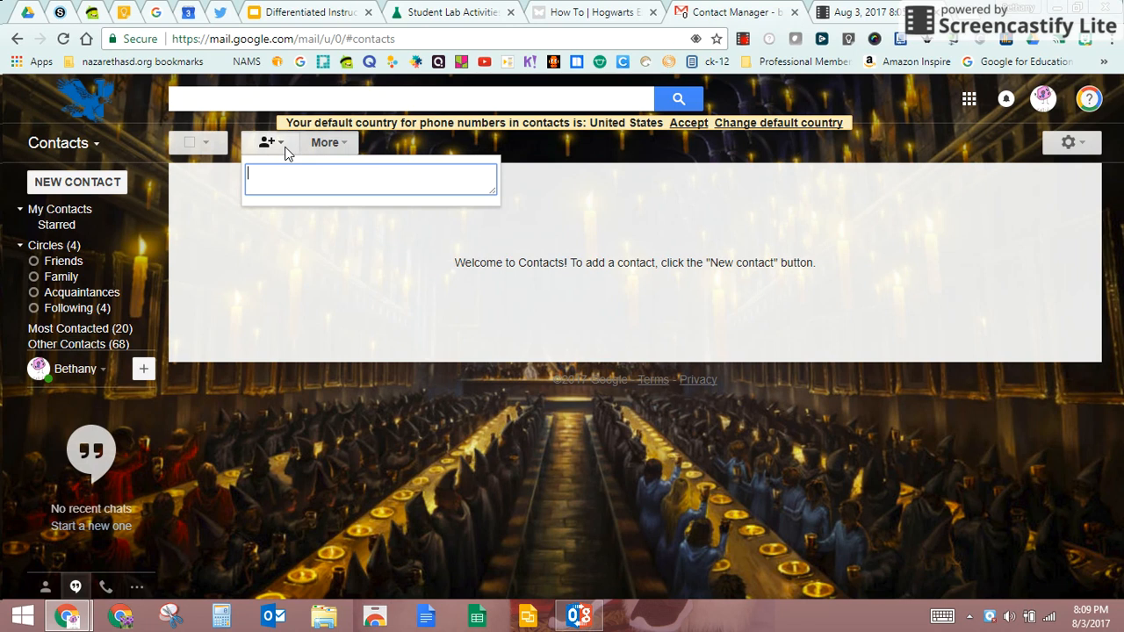
click(324, 143)
click(249, 273)
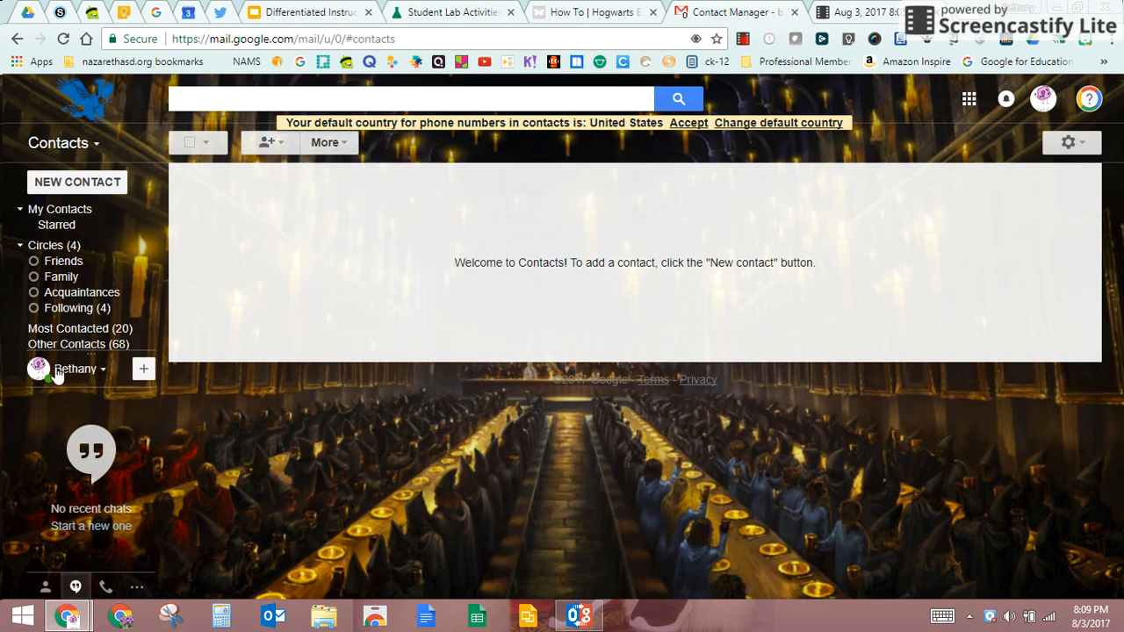
mouse_move(79, 347)
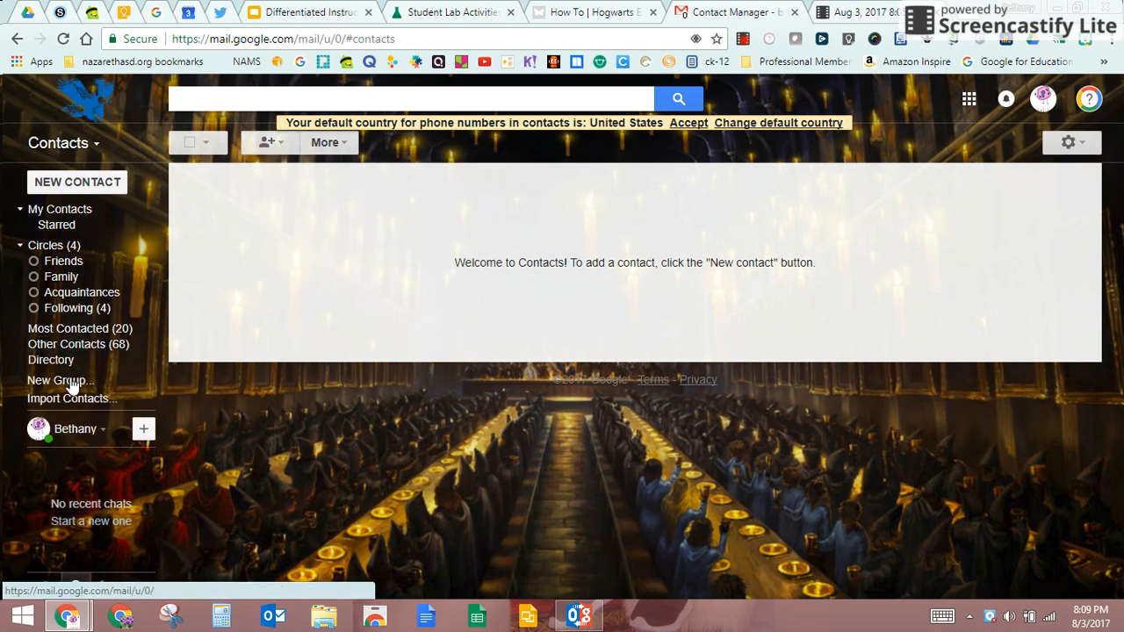
click(63, 380)
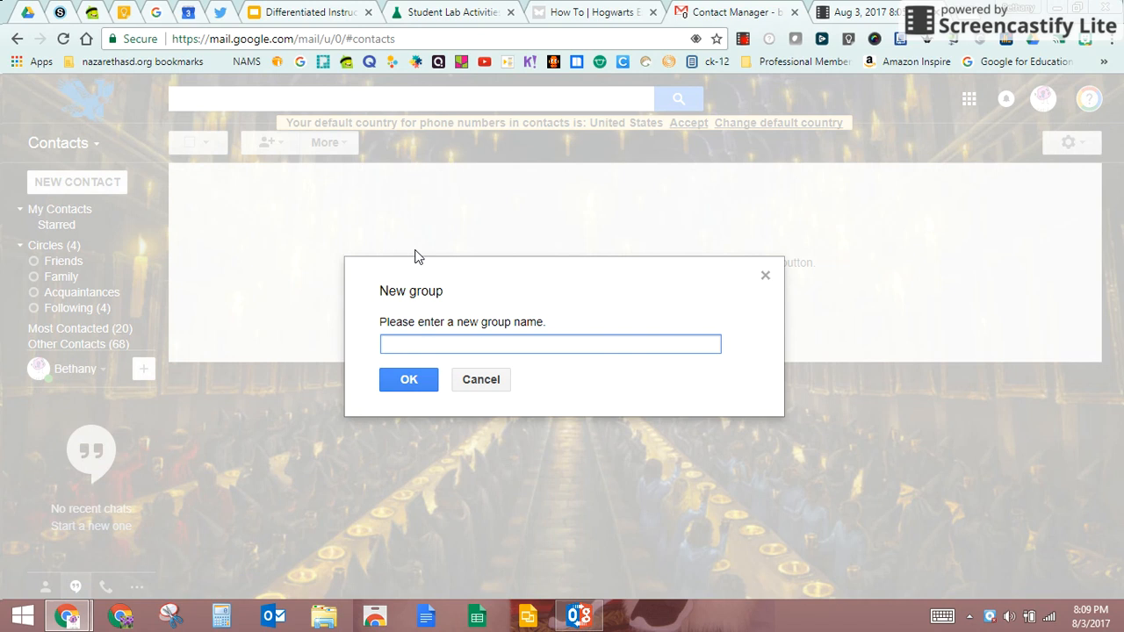
click(506, 380)
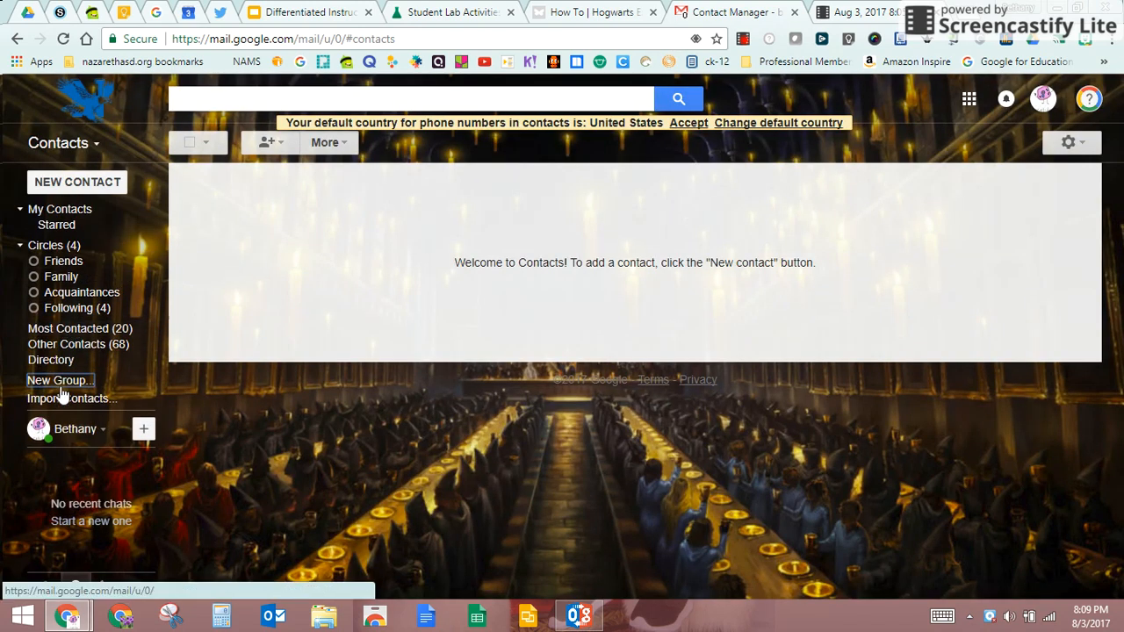
click(57, 380)
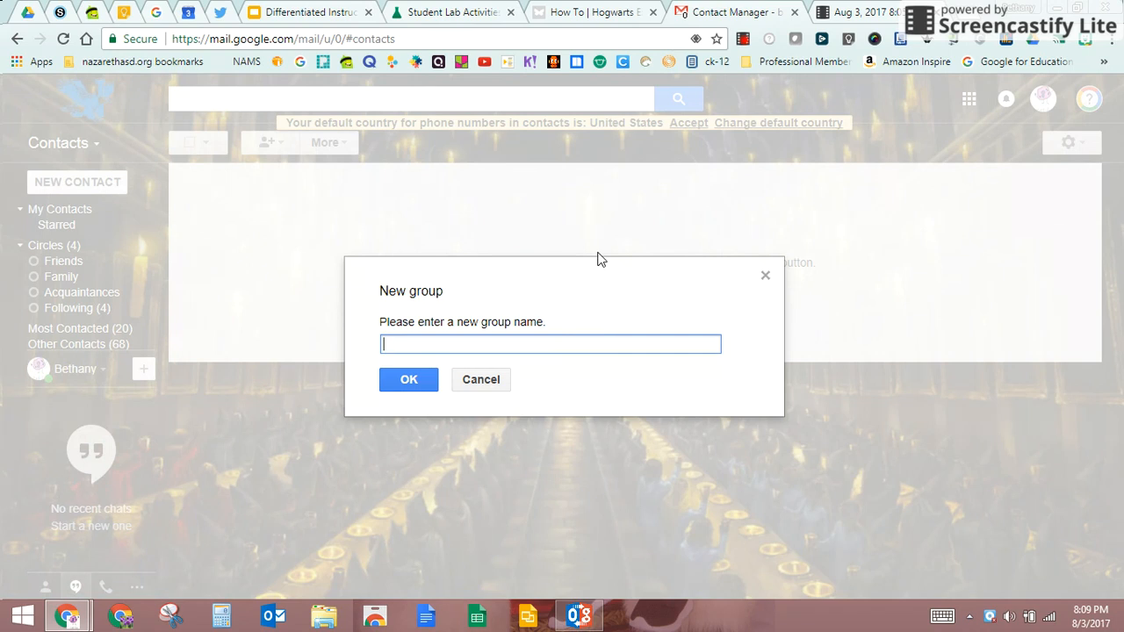
text(NJHS)
click(409, 379)
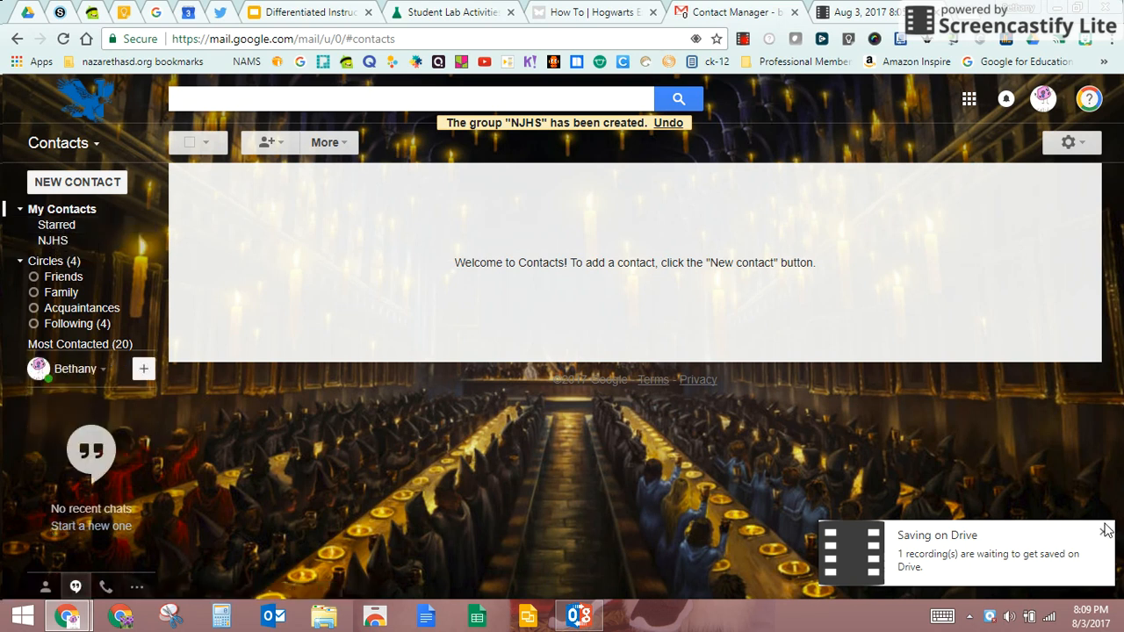
Step: Create another contact group named 'Avalanche Team' from New Group
click(53, 240)
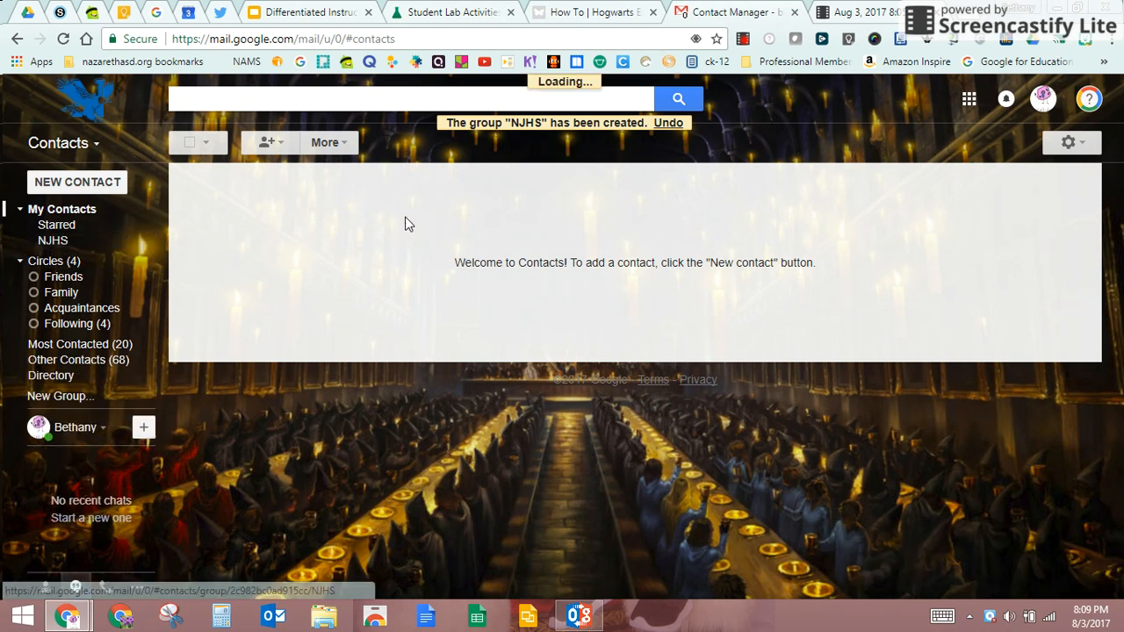
click(276, 145)
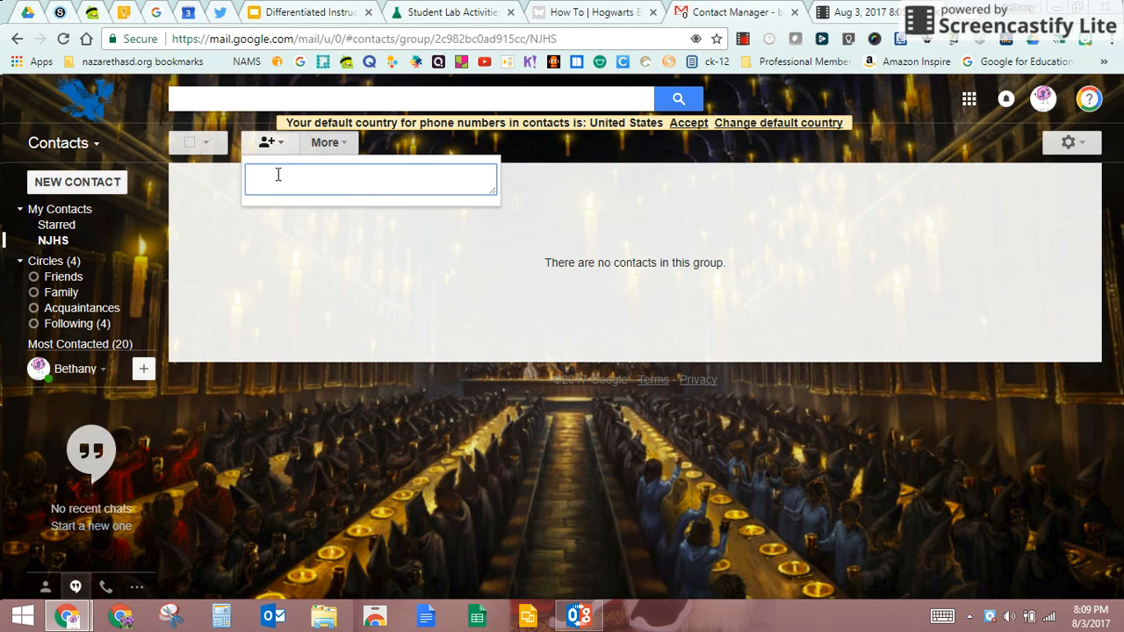
click(257, 284)
mouse_move(83, 377)
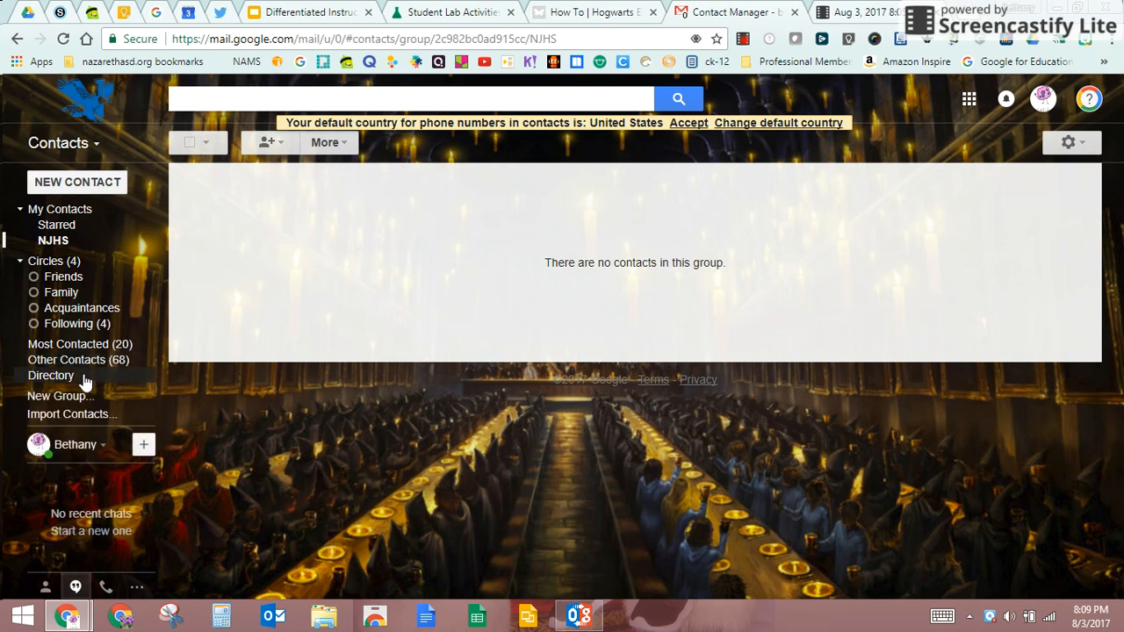
click(72, 395)
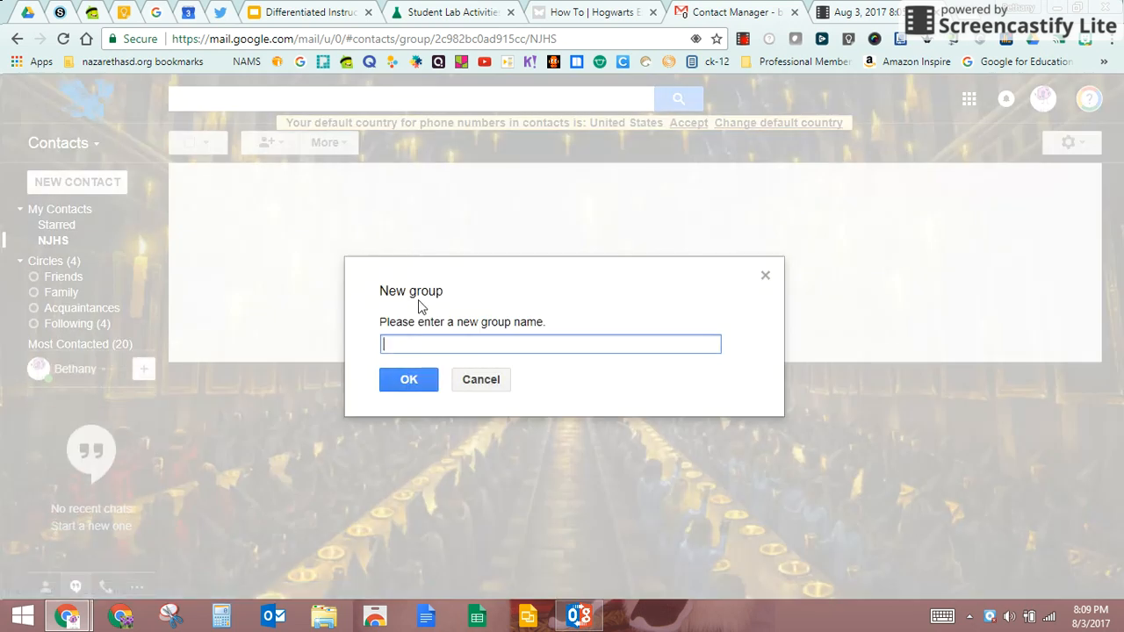
text(Avalanche Team)
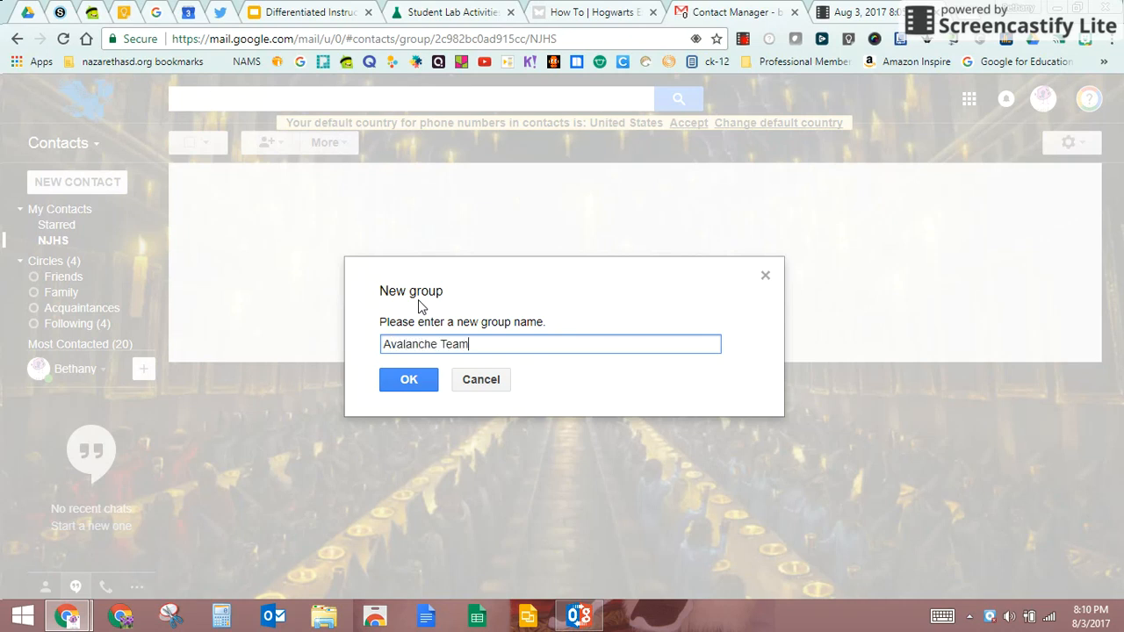
click(409, 381)
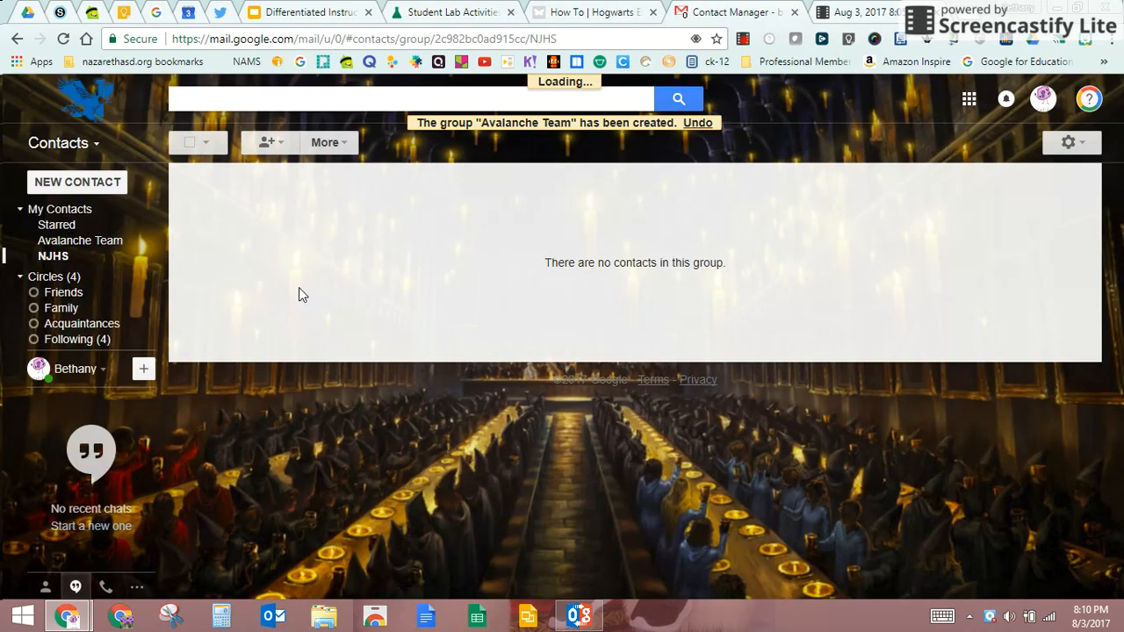
Step: In the Avalanche Team group, enter the first two colleagues' addresses from autocomplete suggestions
click(93, 241)
click(279, 142)
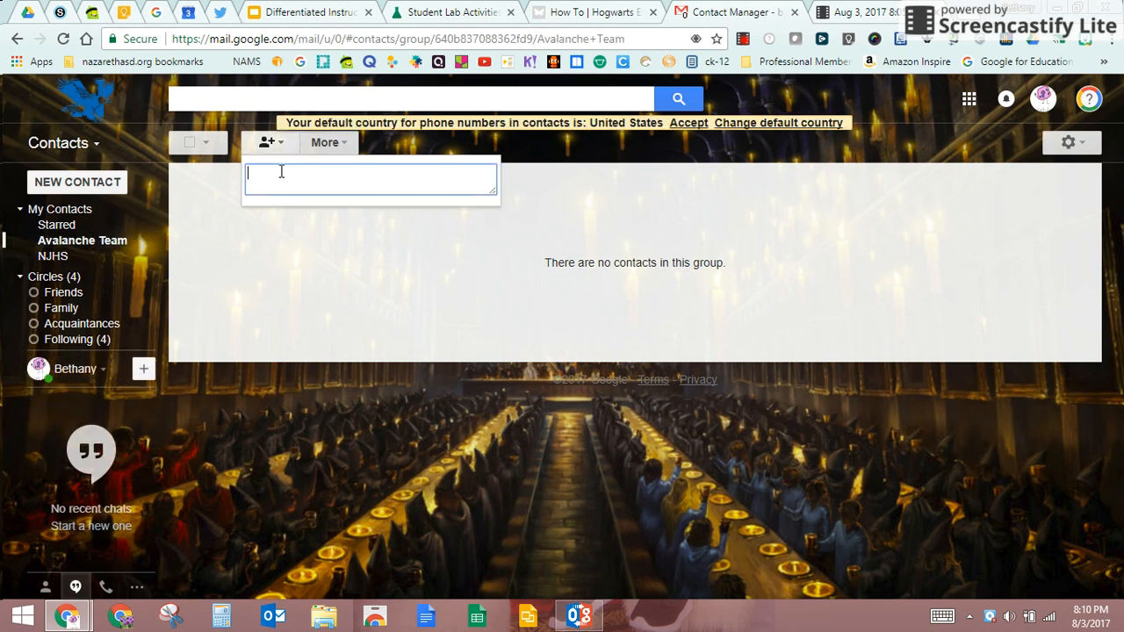
text(s)
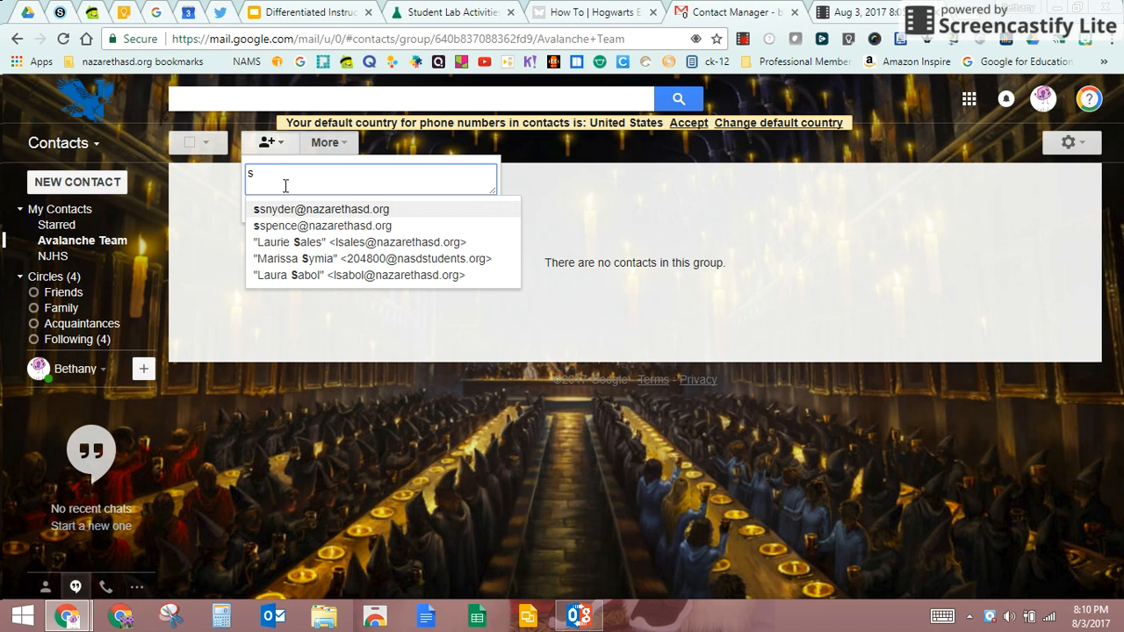
click(281, 212)
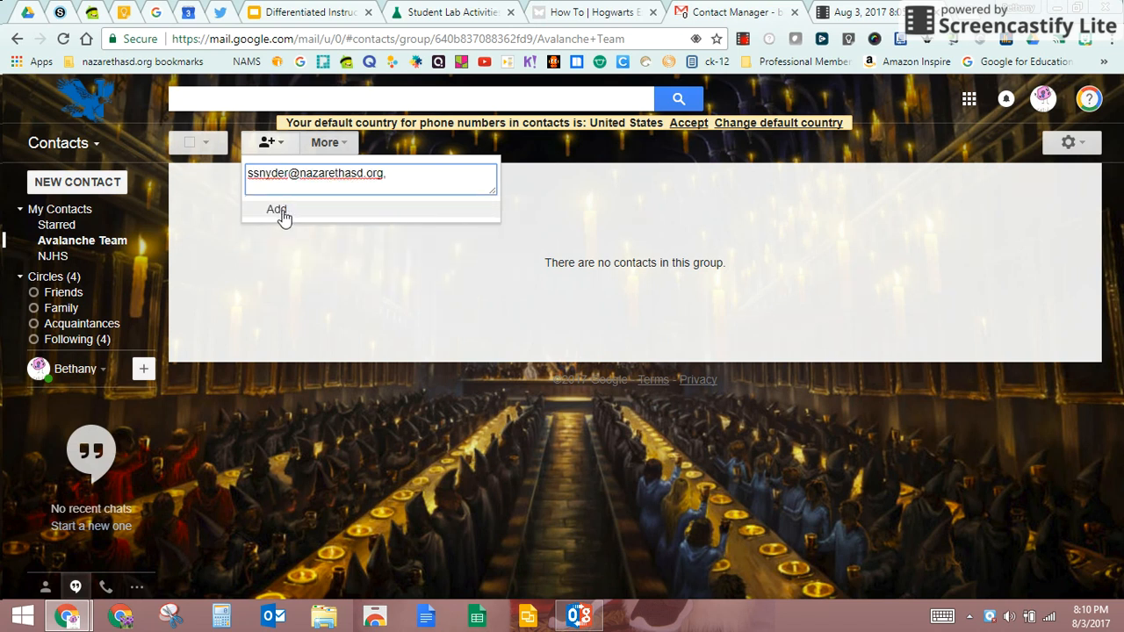
text(rac)
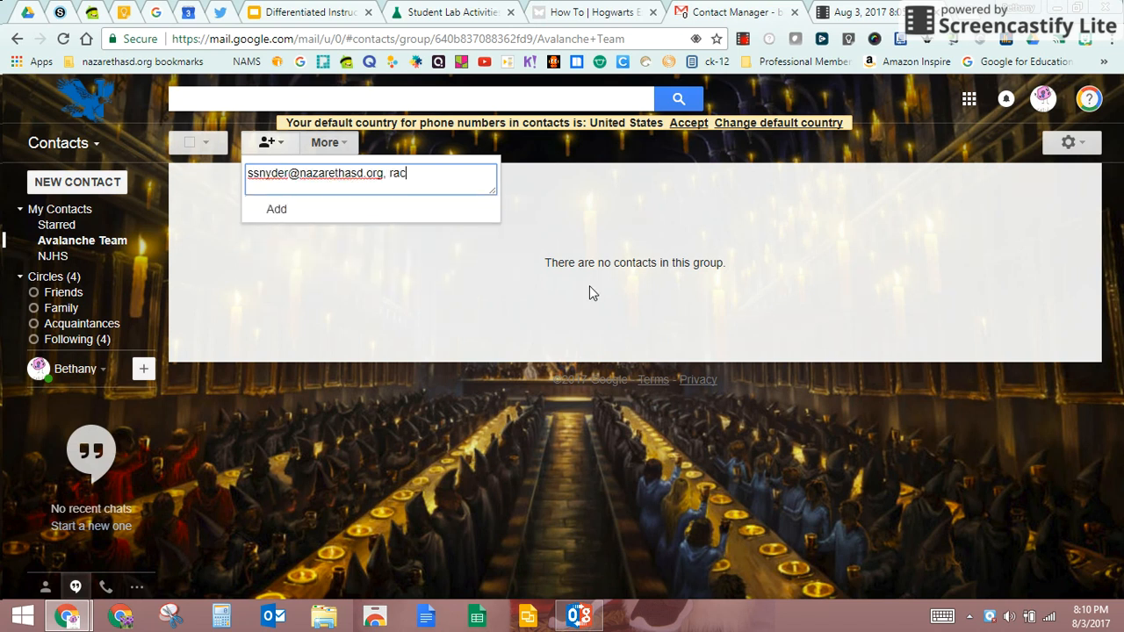
text(ha)
text(el)
key(BackSpace)
key(BackSpace)
key(BackSpace)
key(BackSpace)
key(BackSpace)
key(BackSpace)
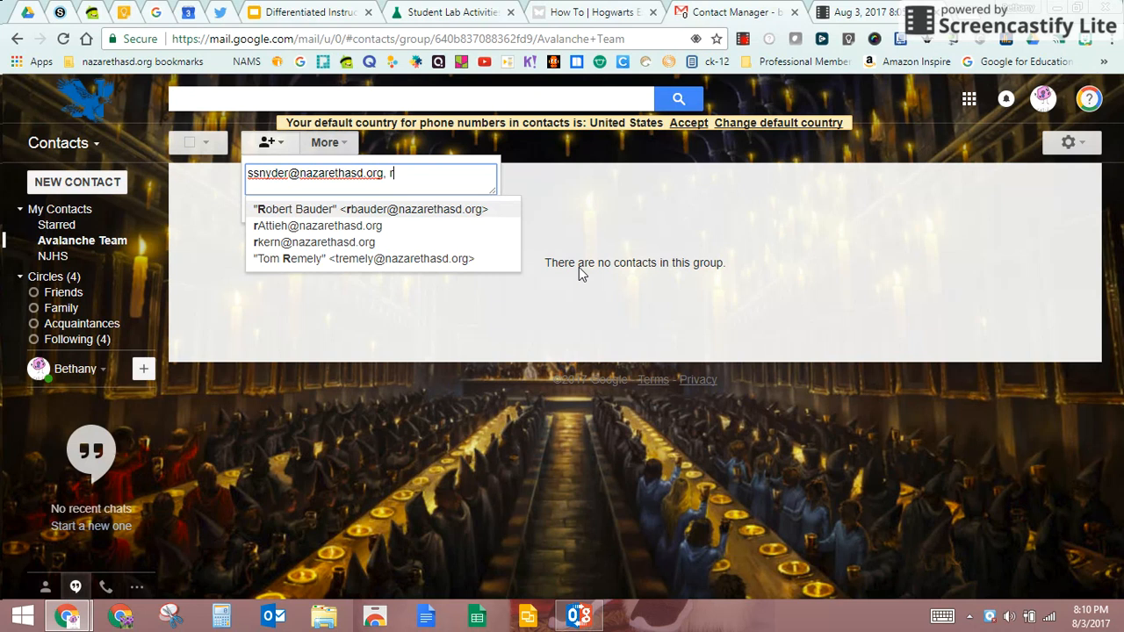
key(Down)
key(Return)
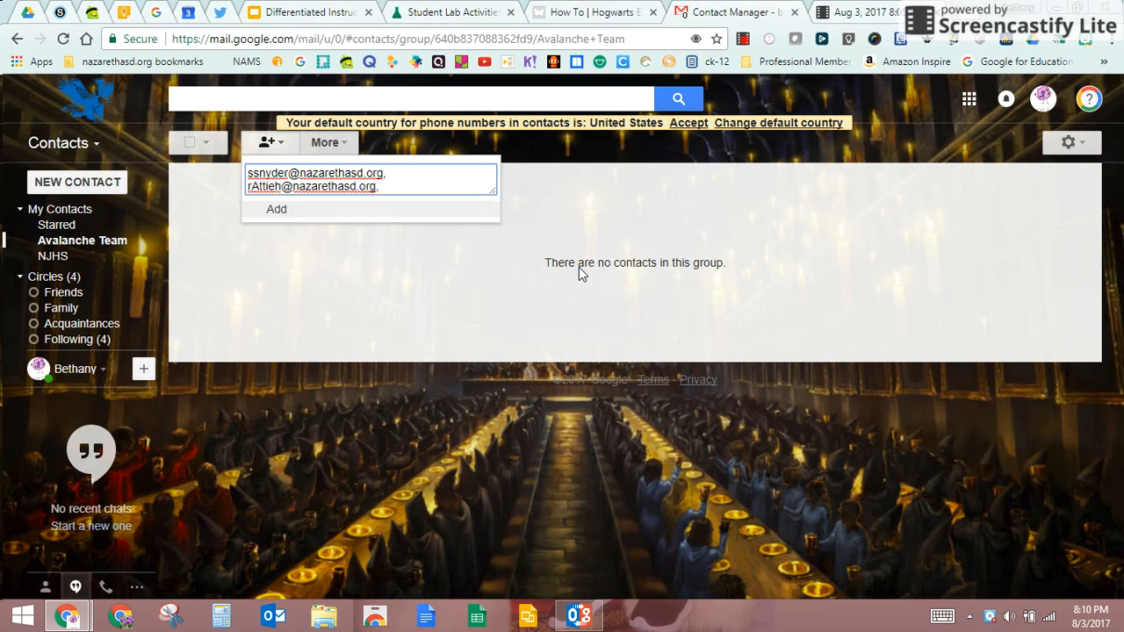
Step: Enter three more colleagues' addresses and add all five to Avalanche Team
text(kev)
key(BackSpace)
key(BackSpace)
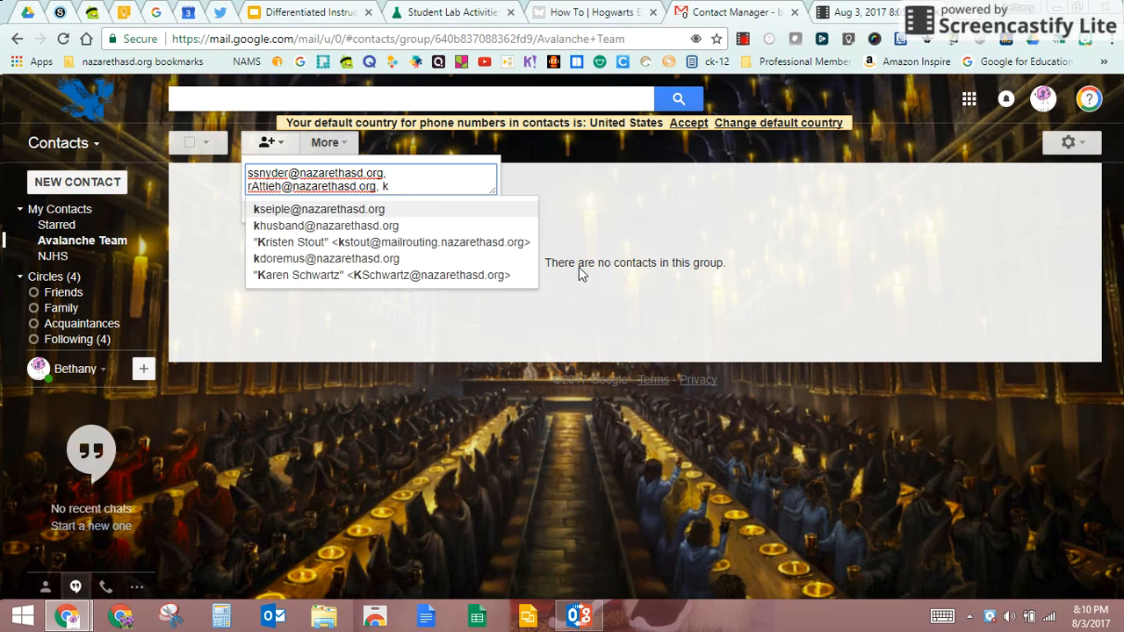
key(Down)
key(Return)
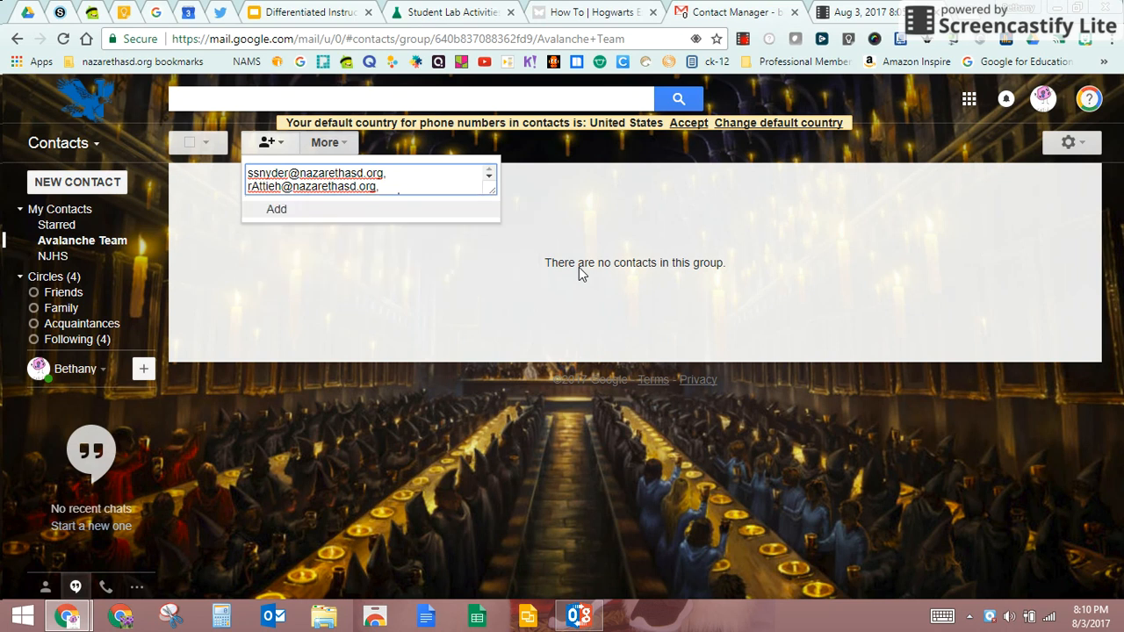
drag(494, 194, 496, 354)
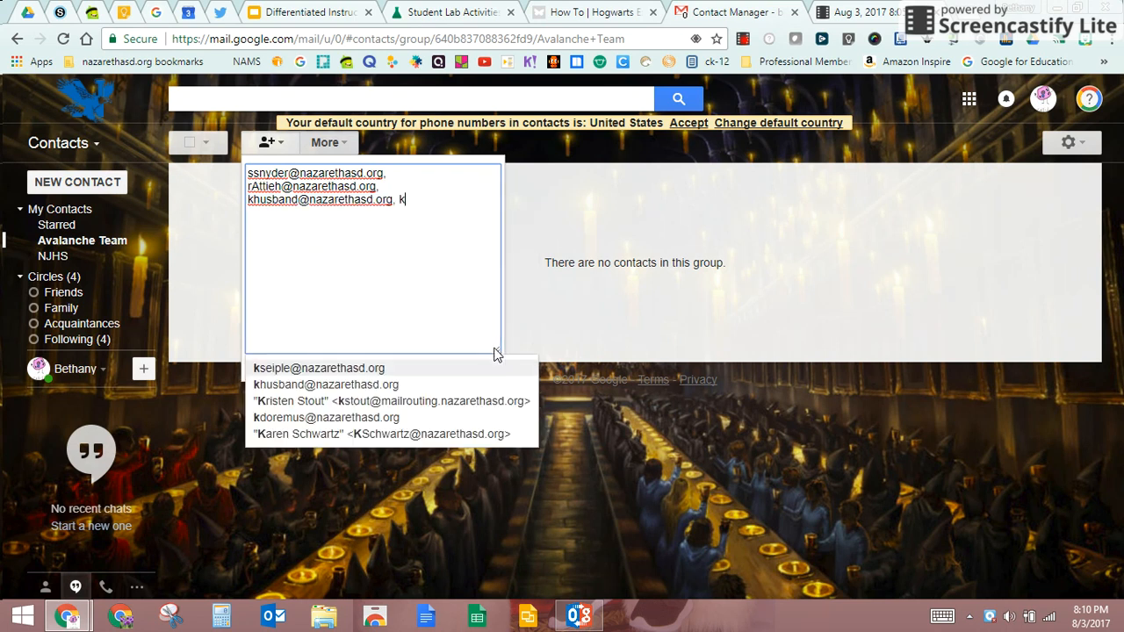
text(s)
key(Return)
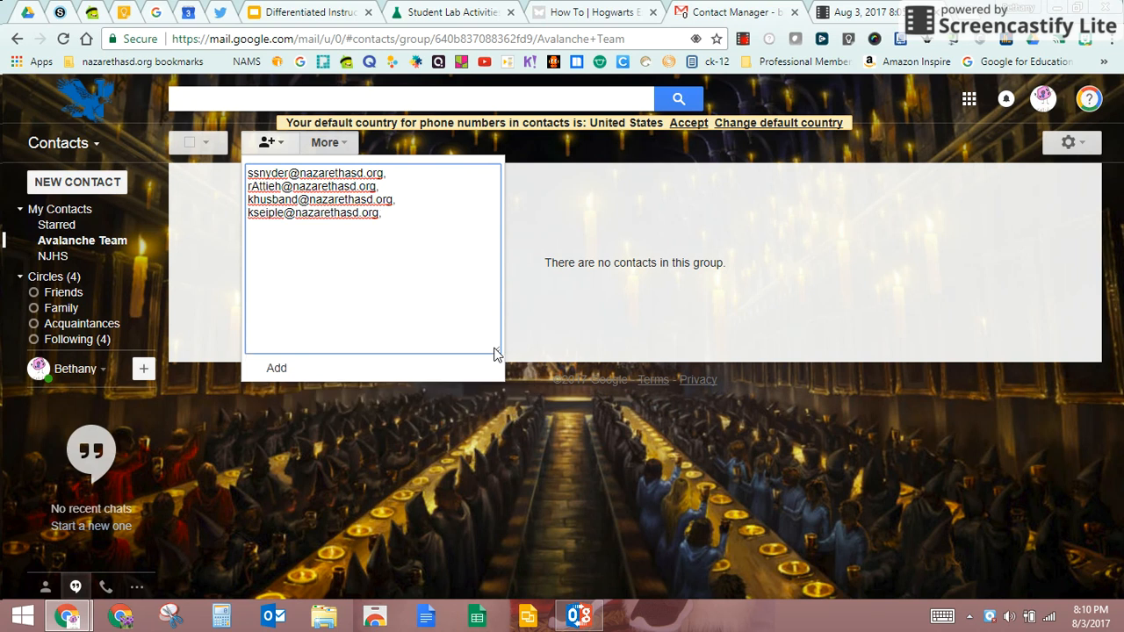
text(lind)
key(BackSpace)
key(BackSpace)
key(BackSpace)
key(Return)
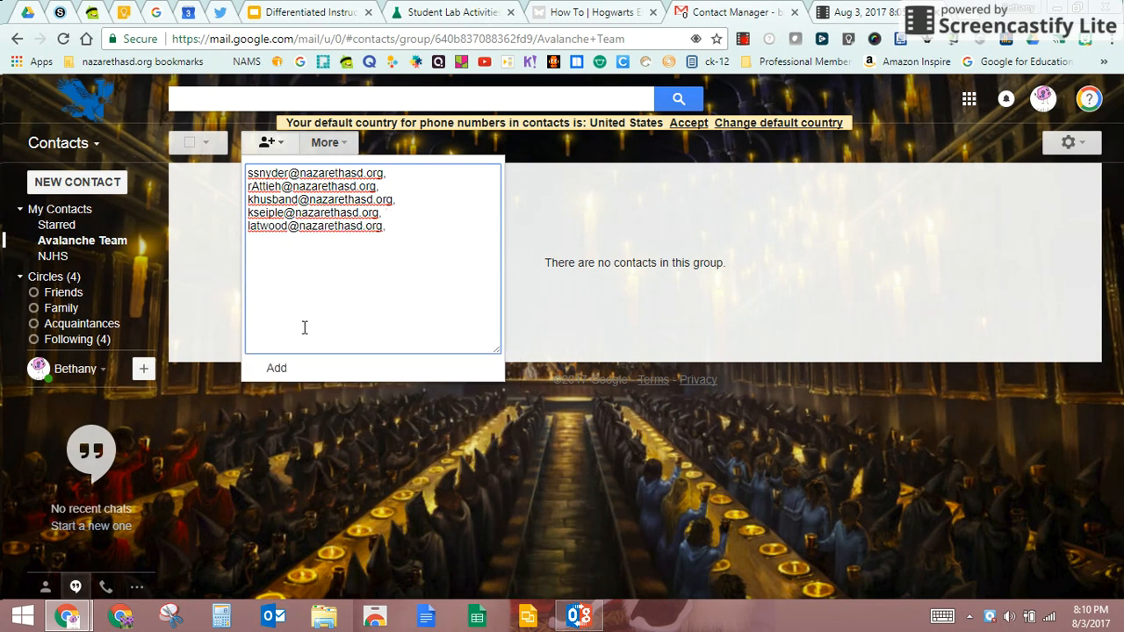
click(272, 369)
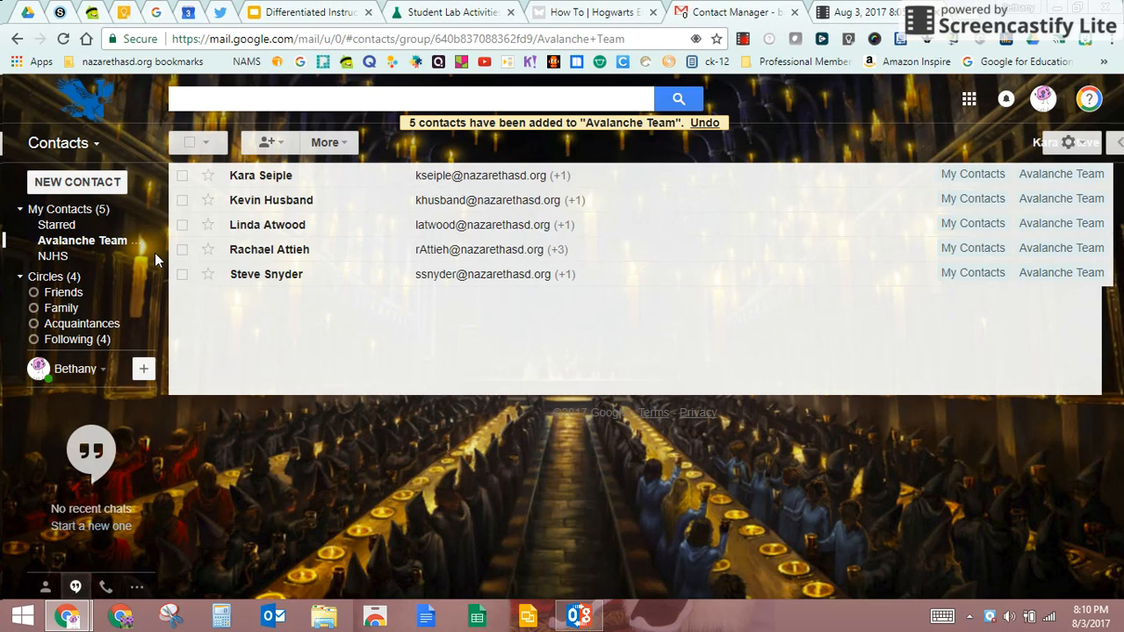
mouse_move(146, 243)
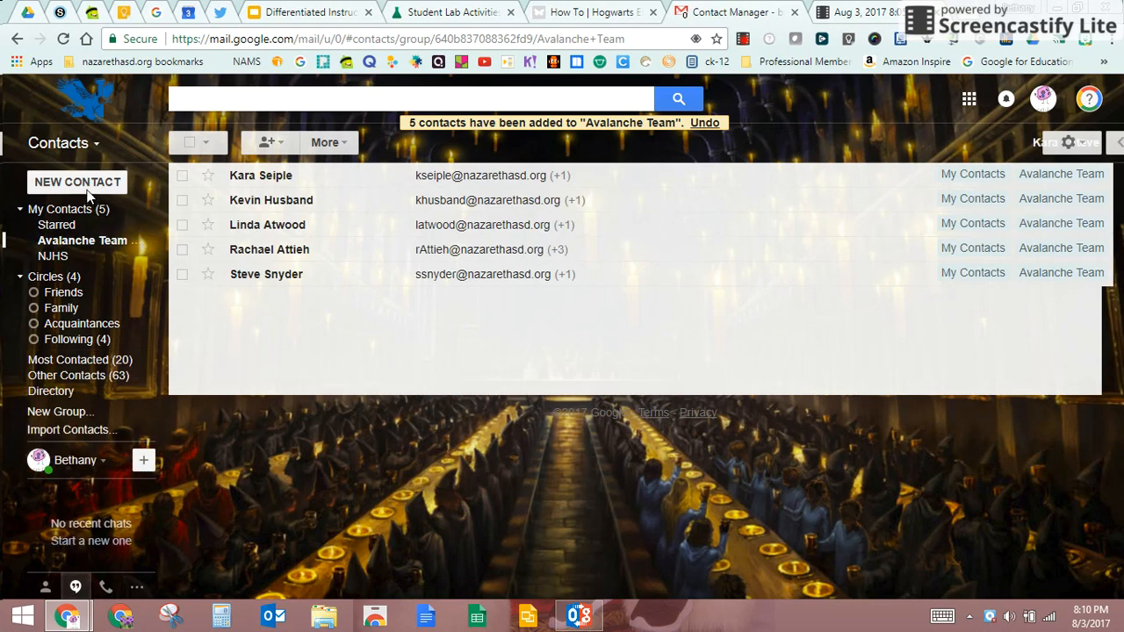
click(58, 412)
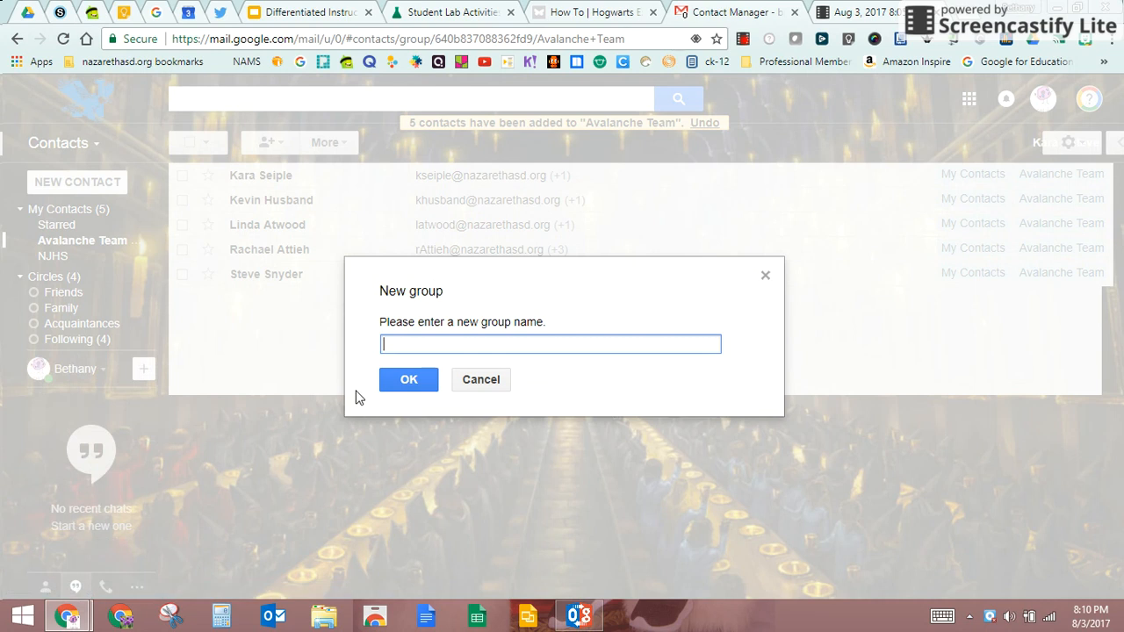
click(471, 381)
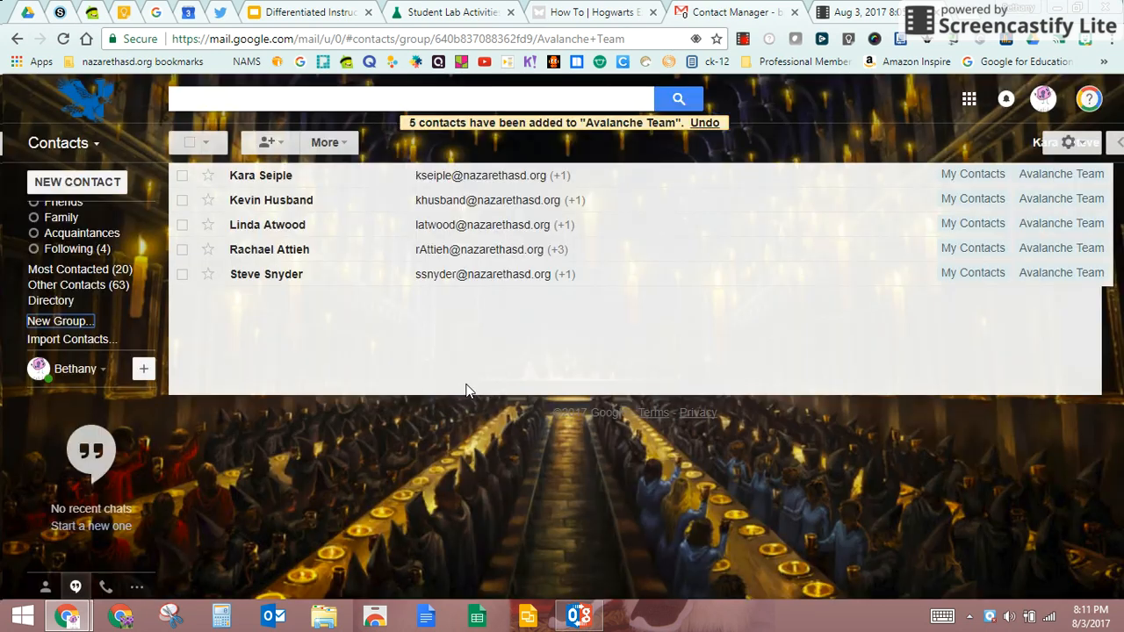
click(66, 146)
Step: Return to Mail and address a new message to the Avalanche Team group
click(75, 174)
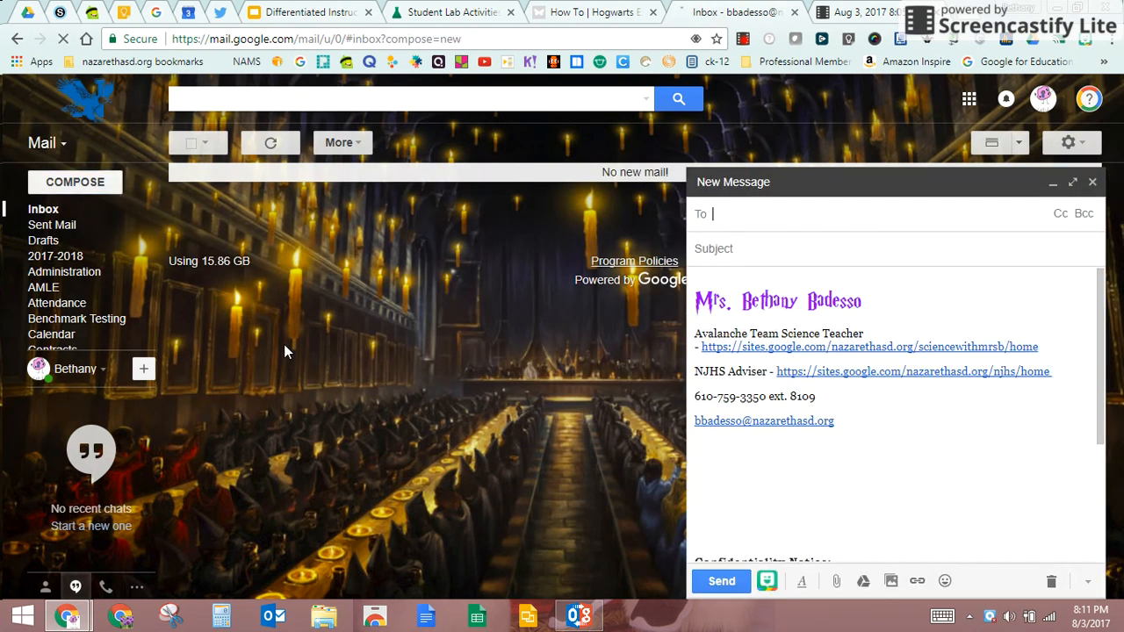
text(a)
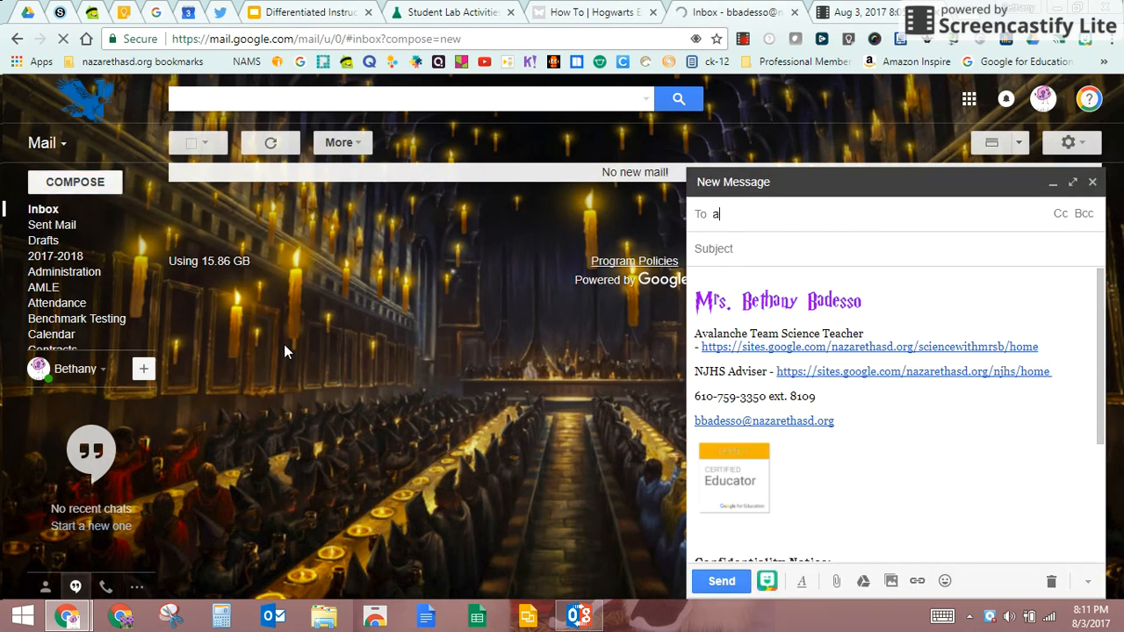
text(va)
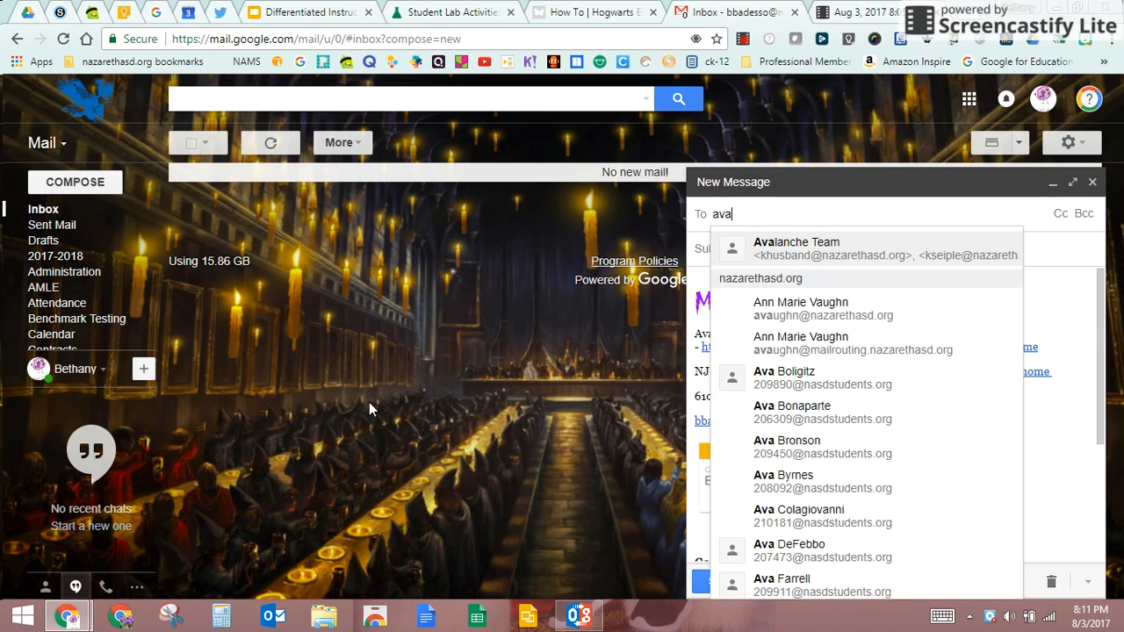
key(Return)
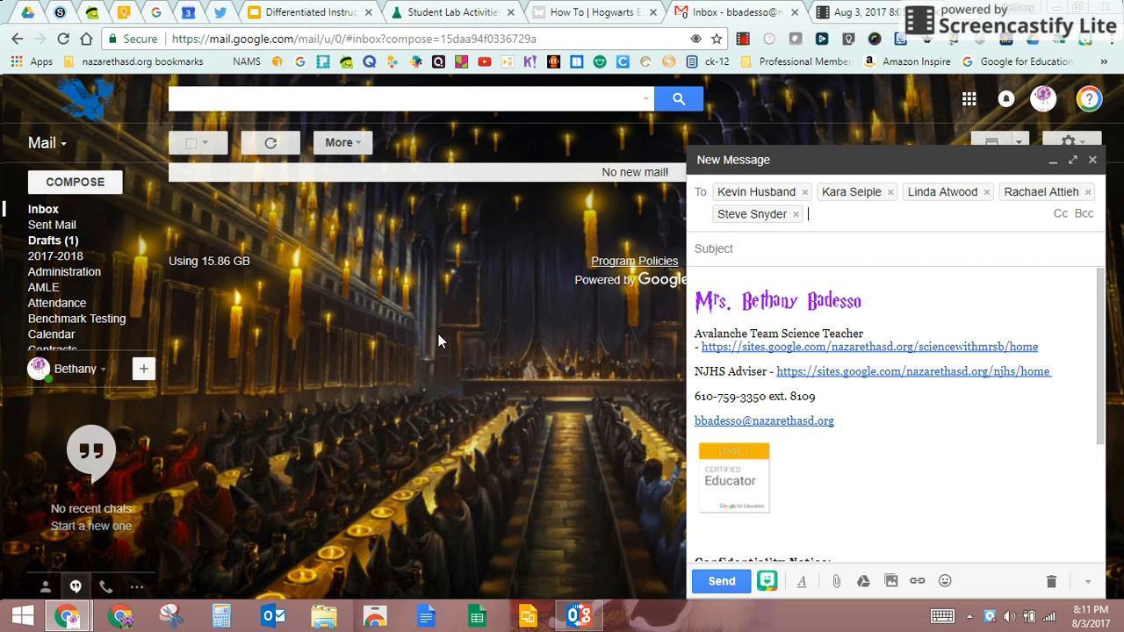
Step: Close the new message as a draft and switch to Tasks from the Mail dropdown
click(1092, 160)
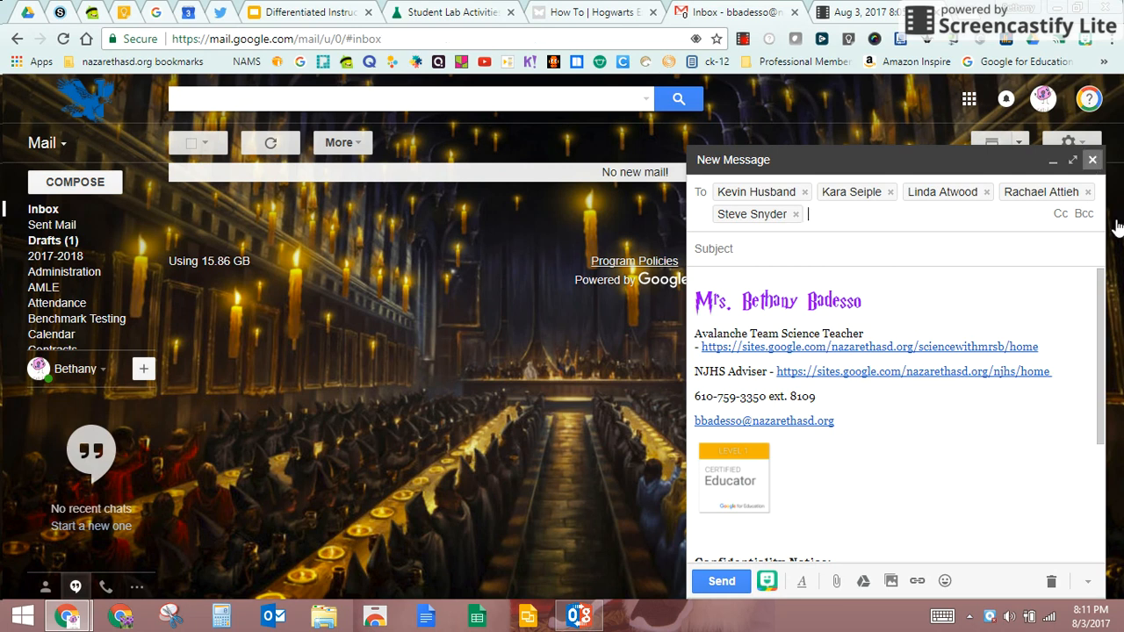
click(48, 143)
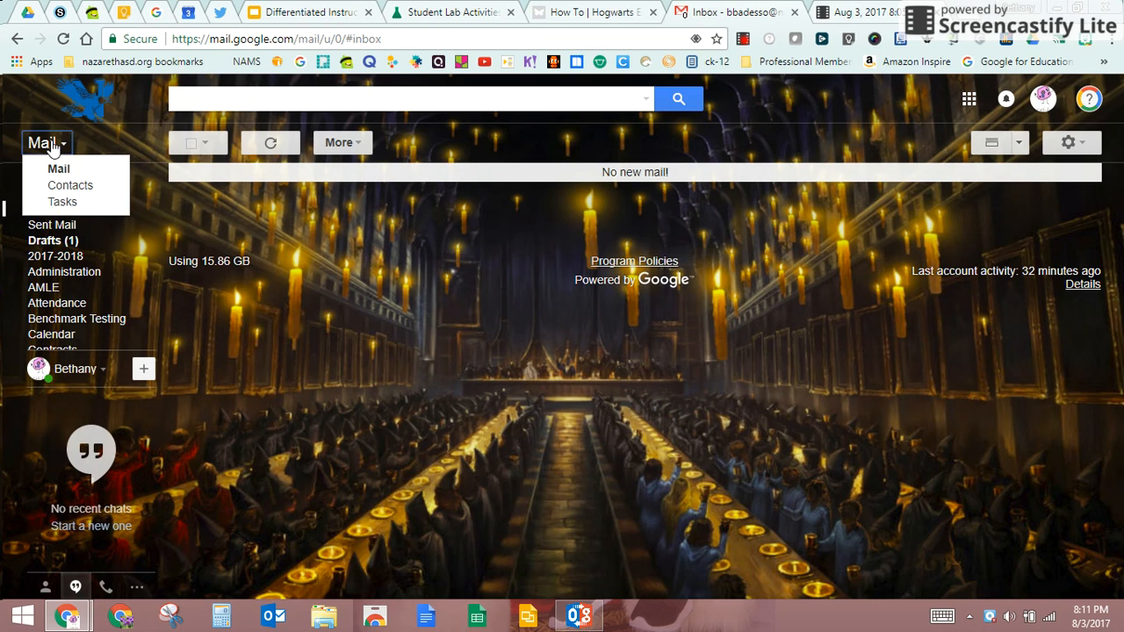
click(59, 204)
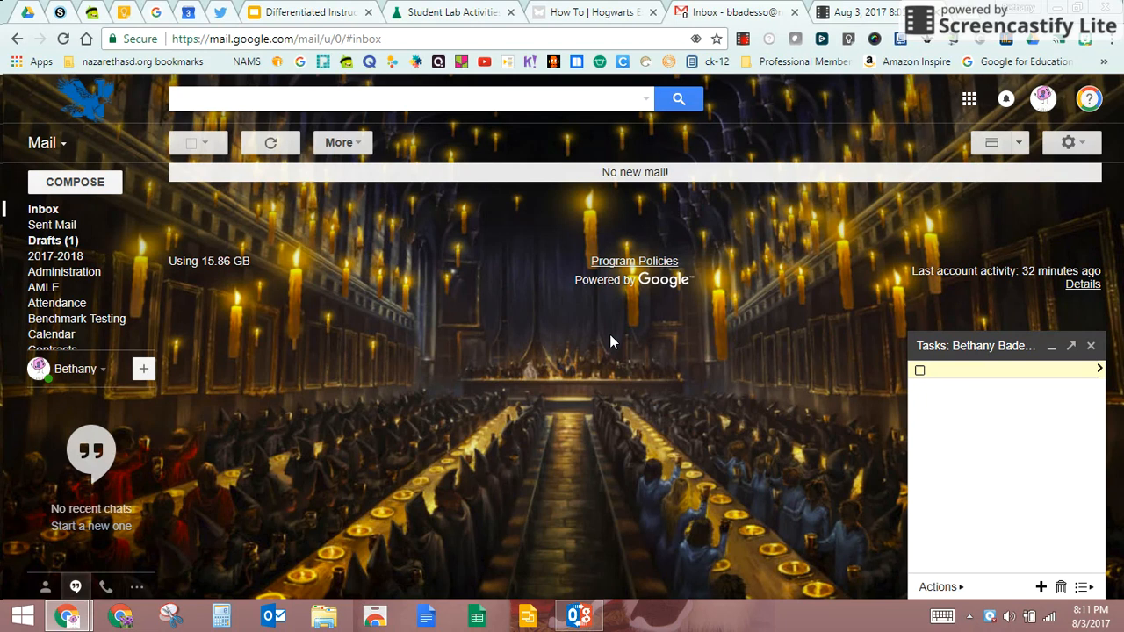
click(940, 588)
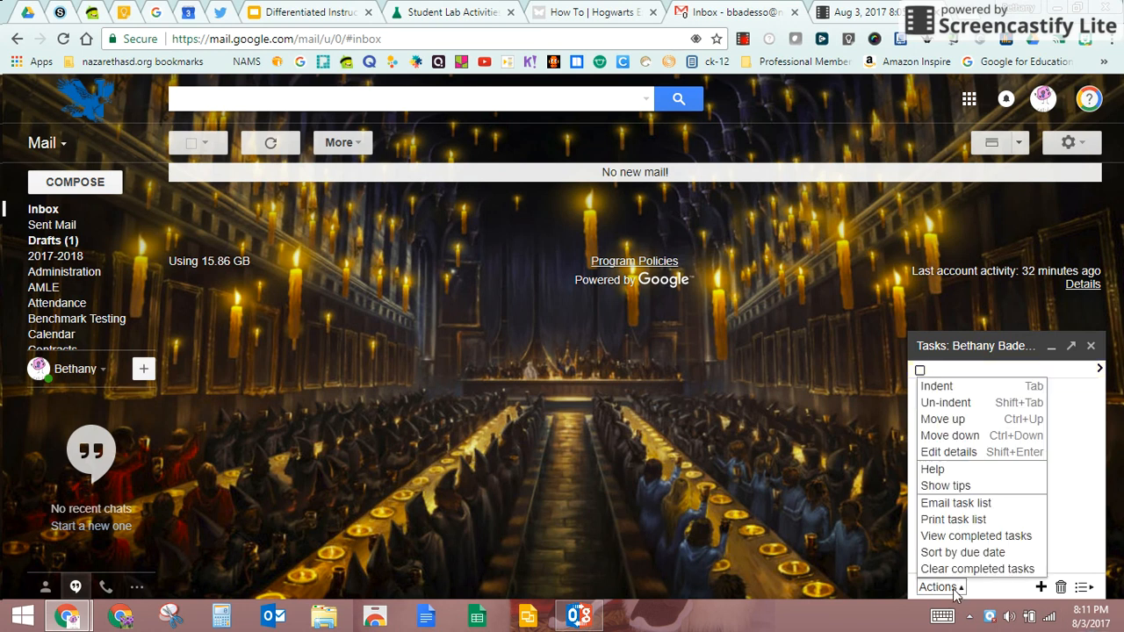
click(1061, 427)
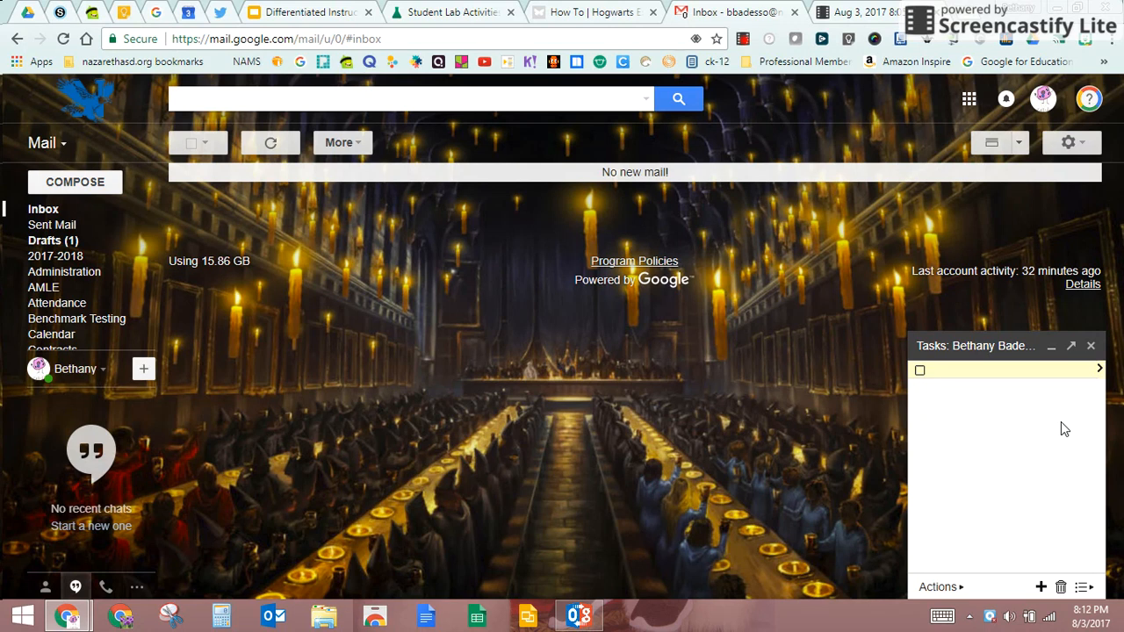
click(44, 143)
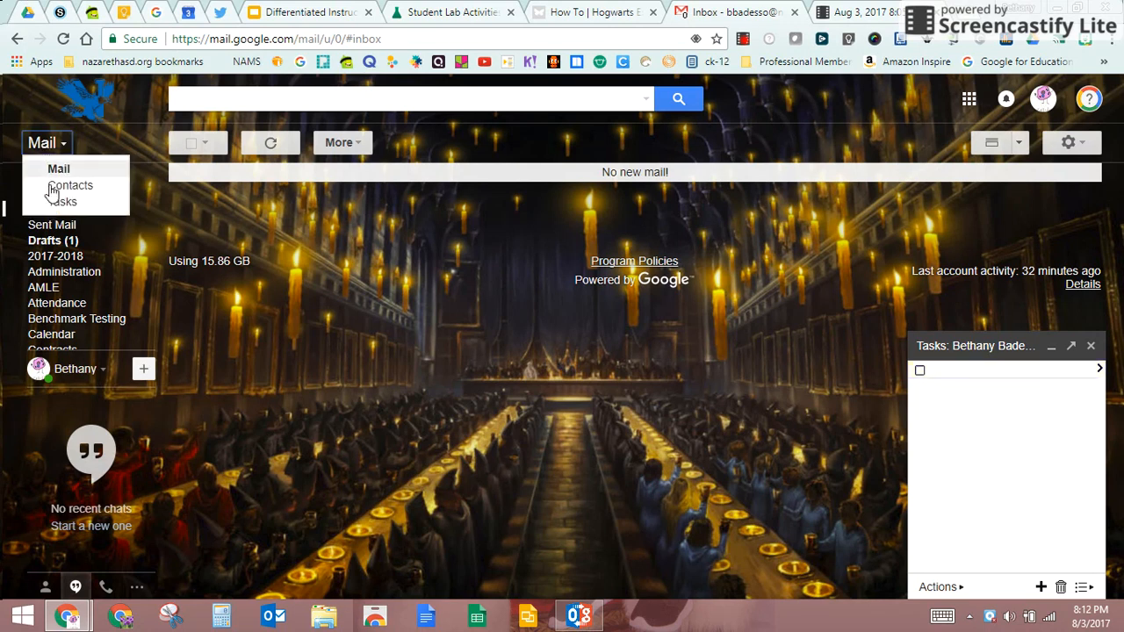
click(60, 203)
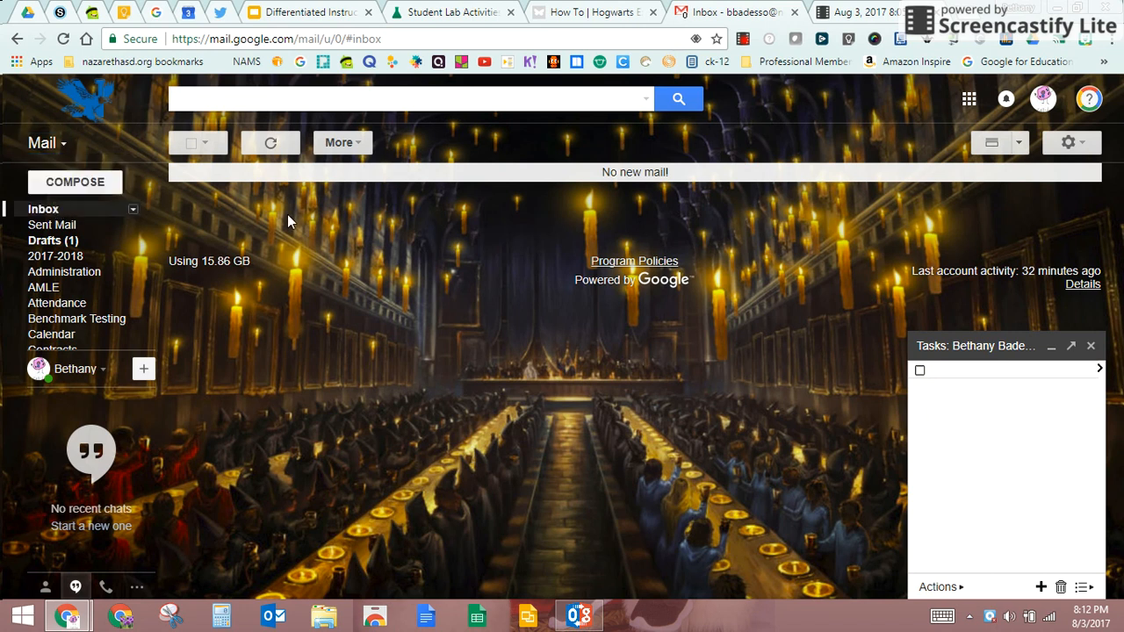
click(1052, 350)
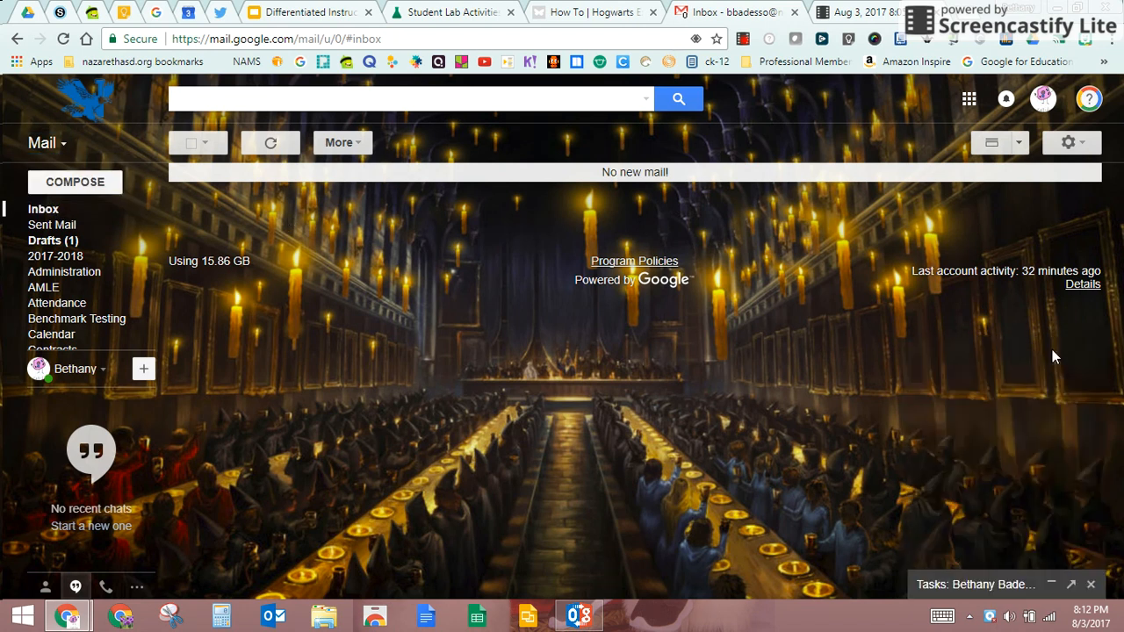
click(1056, 589)
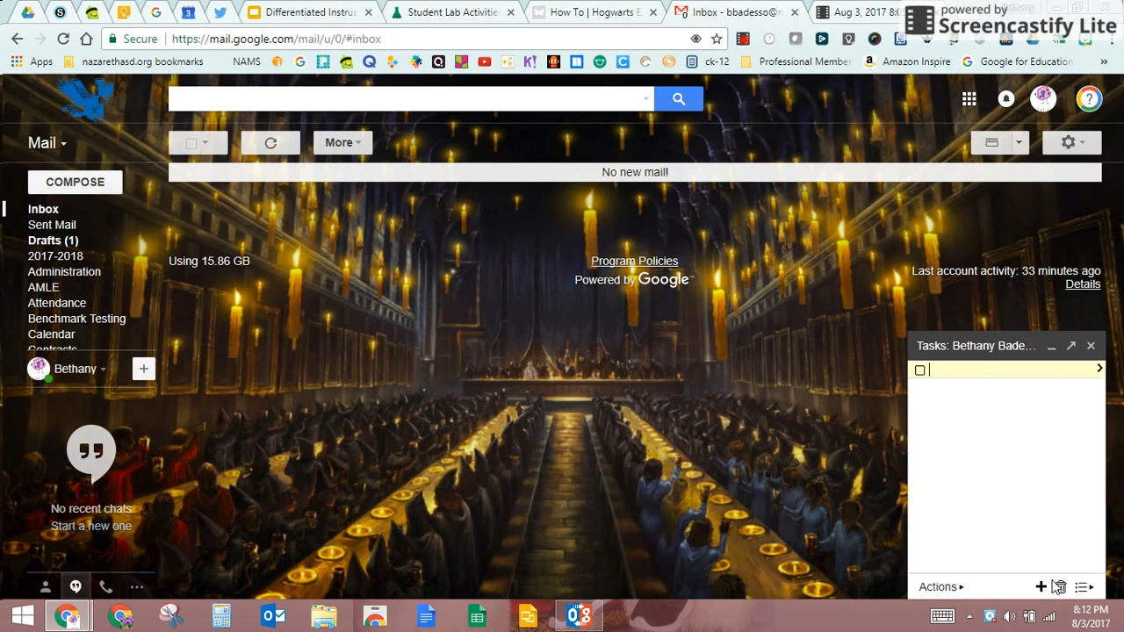
Step: Pop Tasks out to its own window, dock it back, and reopen the expanded Tasks panel
click(1070, 350)
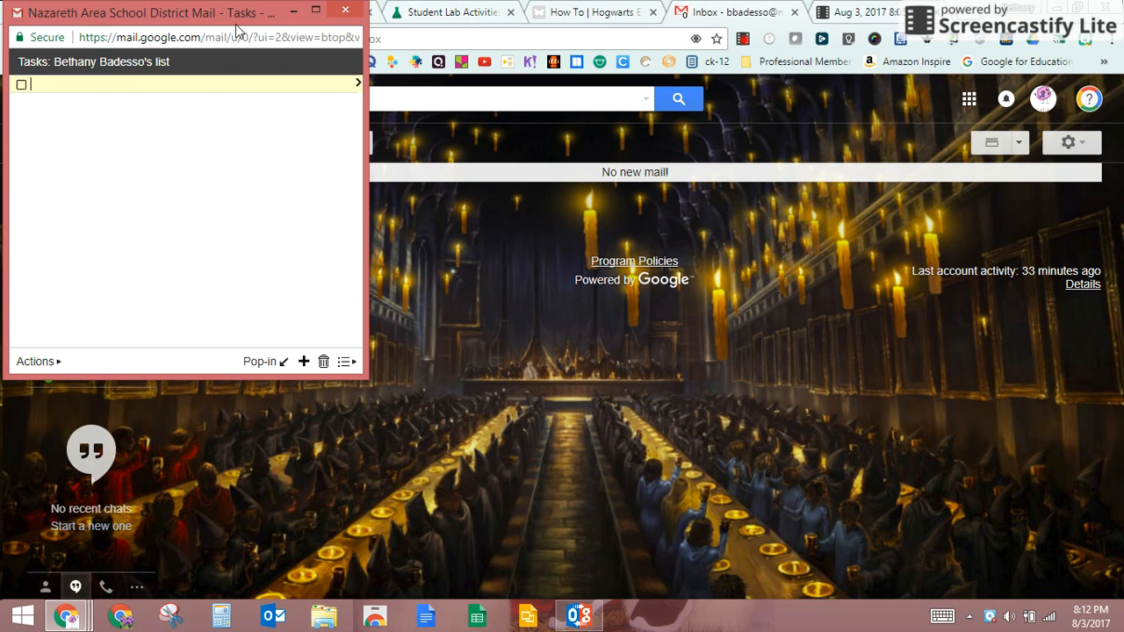
click(286, 366)
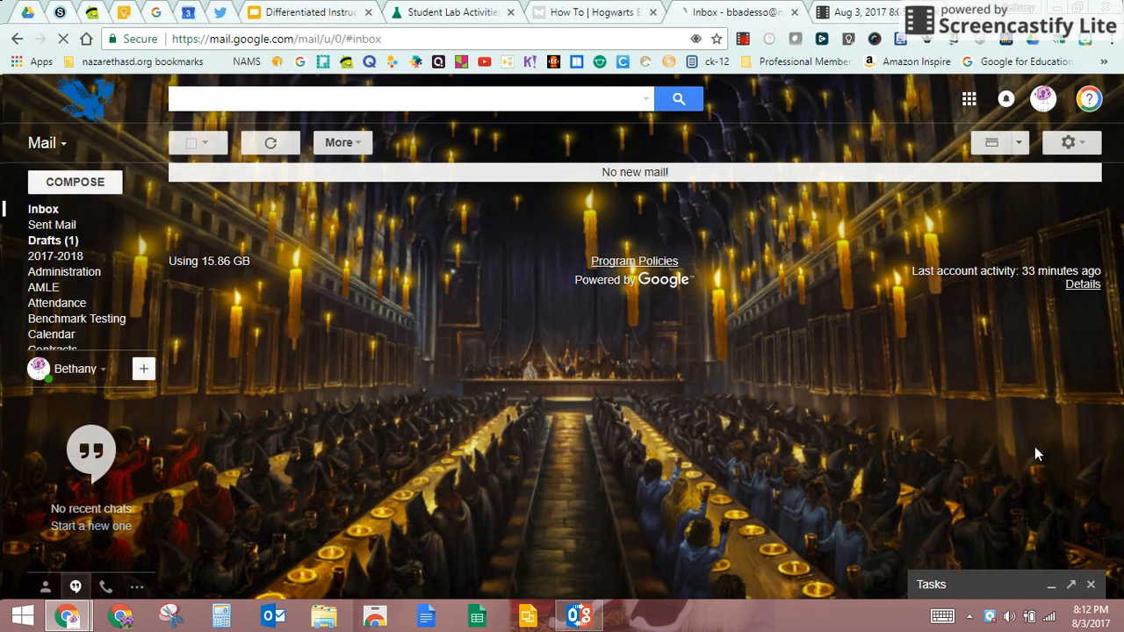
click(1057, 589)
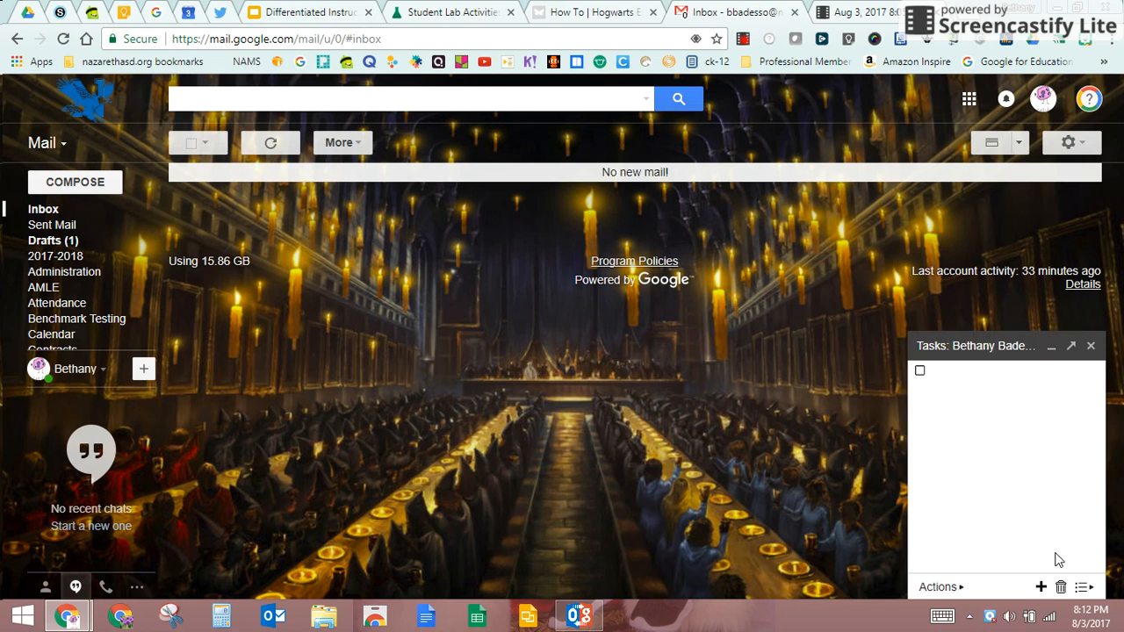
click(1089, 347)
click(41, 143)
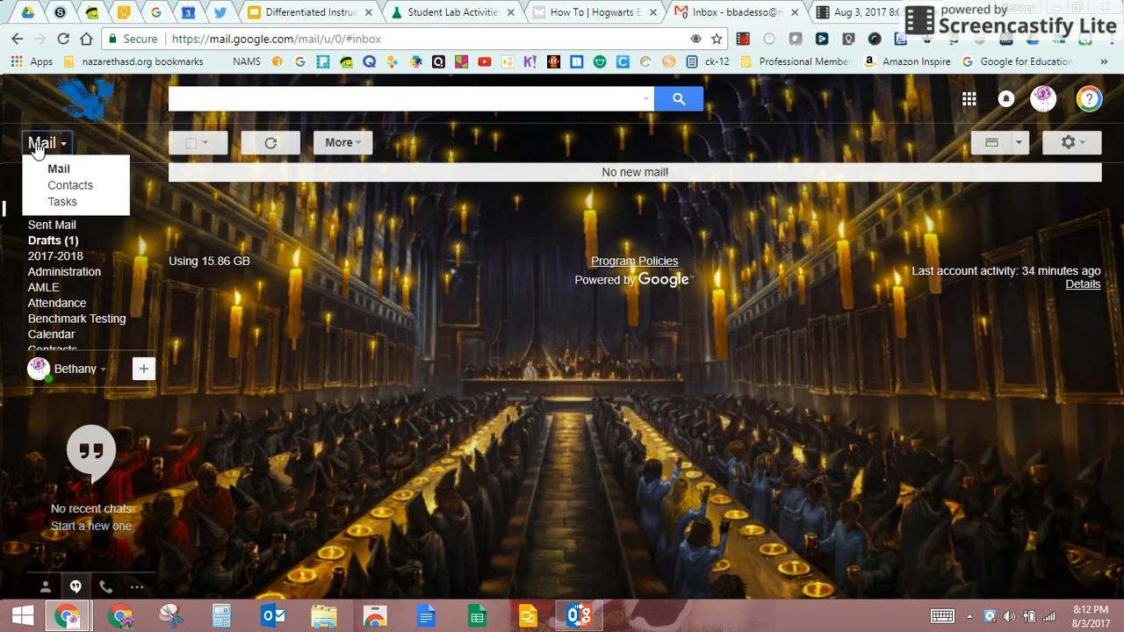
click(55, 202)
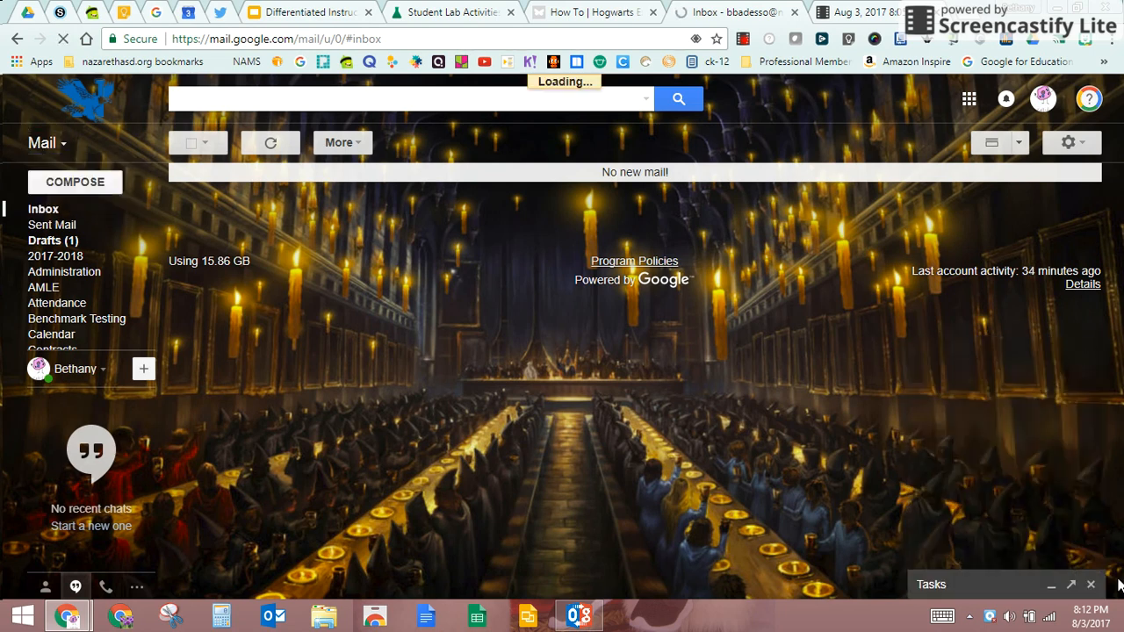
click(966, 589)
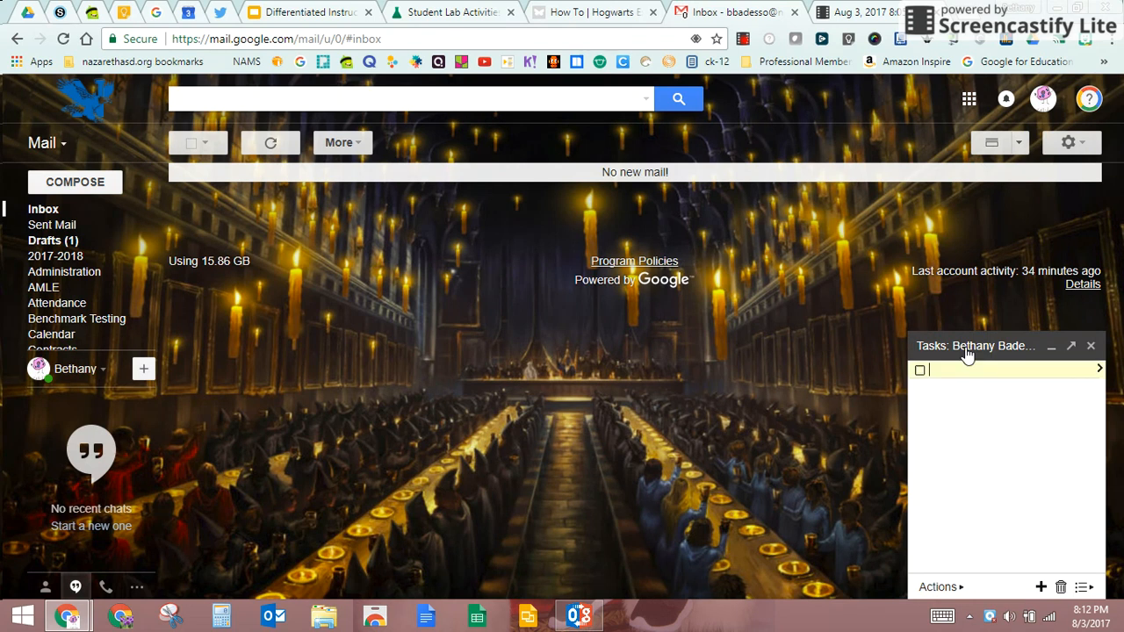
Step: Add tasks 'Make labels', 'Grade tests' and a call reminder, then a fresh blank task
click(966, 350)
click(969, 585)
text(Make labels)
key(Return)
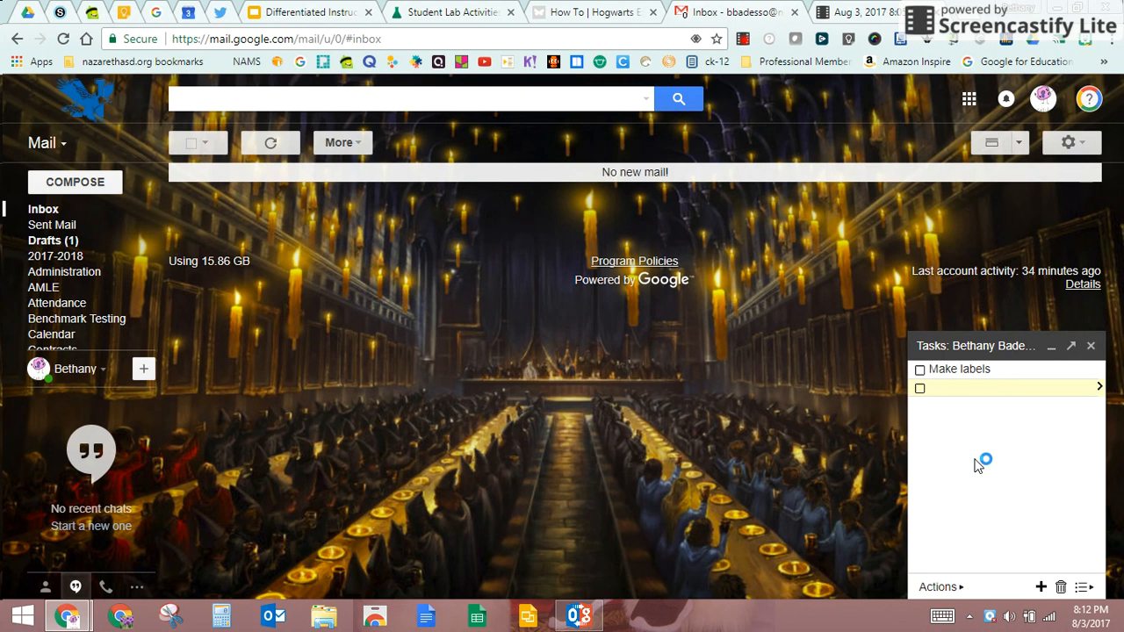
text(Grade tests)
key(Return)
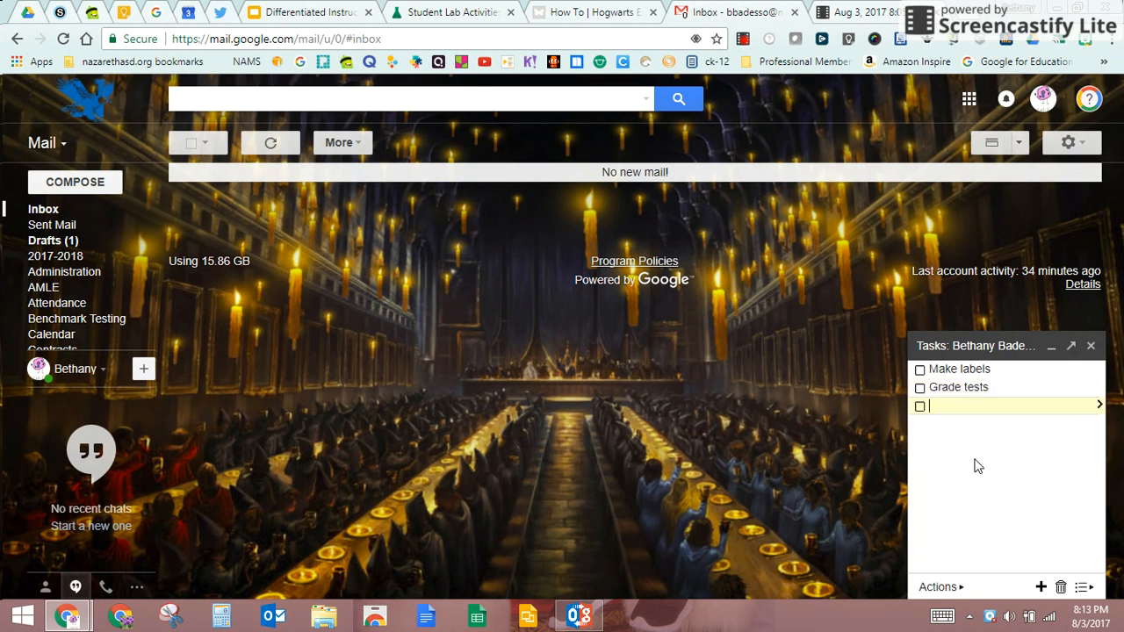
text(call Tim)
key(Return)
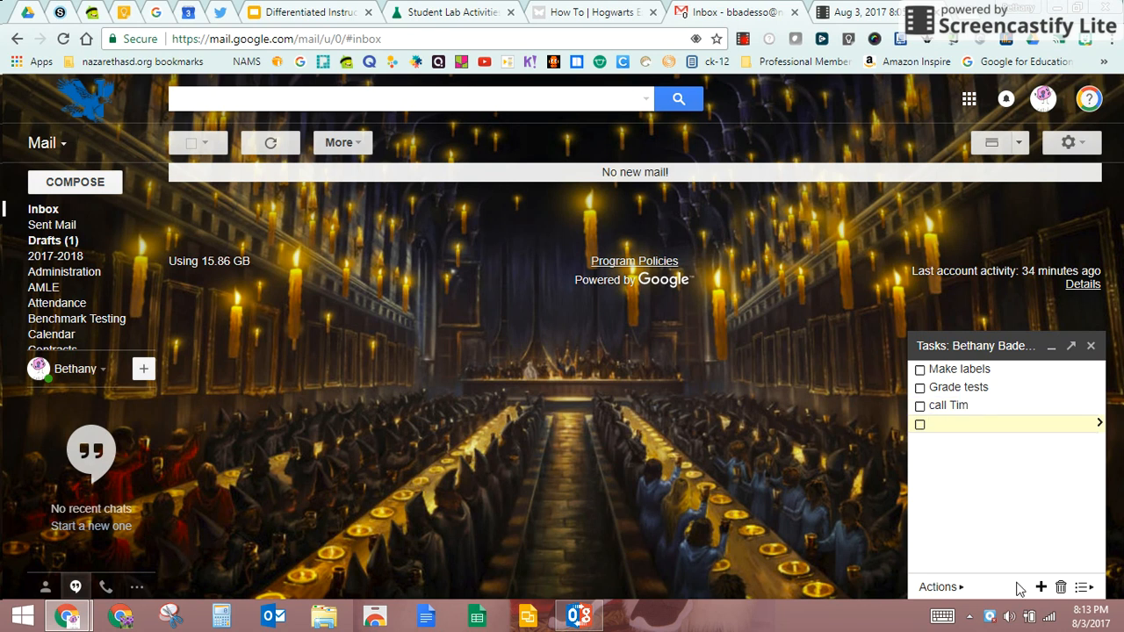
click(1042, 590)
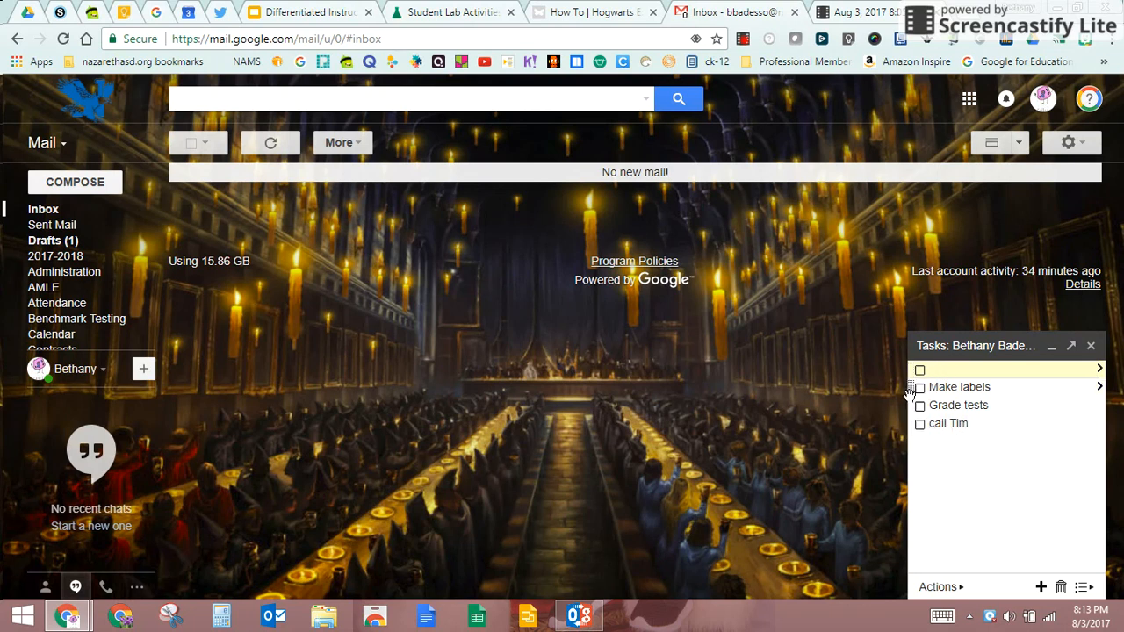
Step: Move the call task to the top, delete Grade tests, and mark Make labels complete
drag(912, 423, 910, 385)
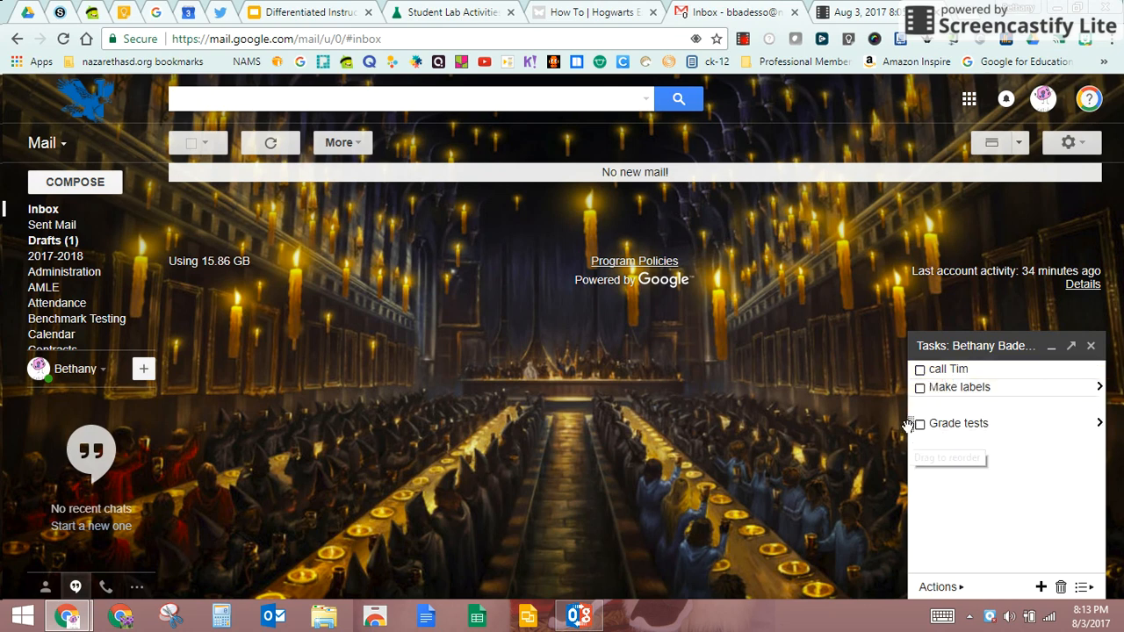
drag(910, 425, 909, 386)
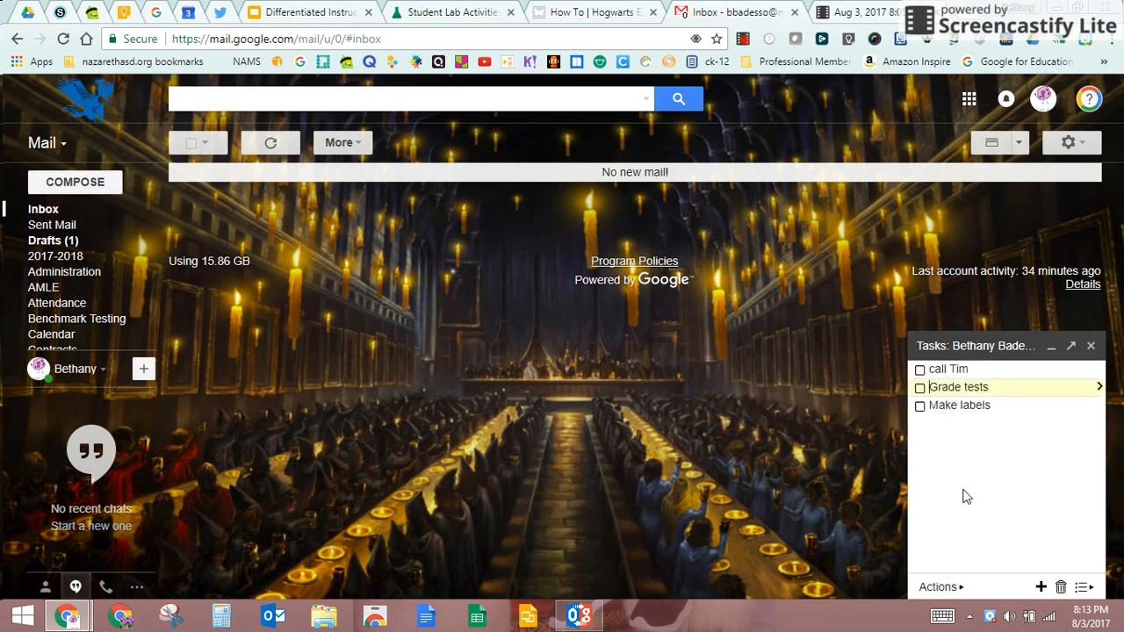
click(1061, 588)
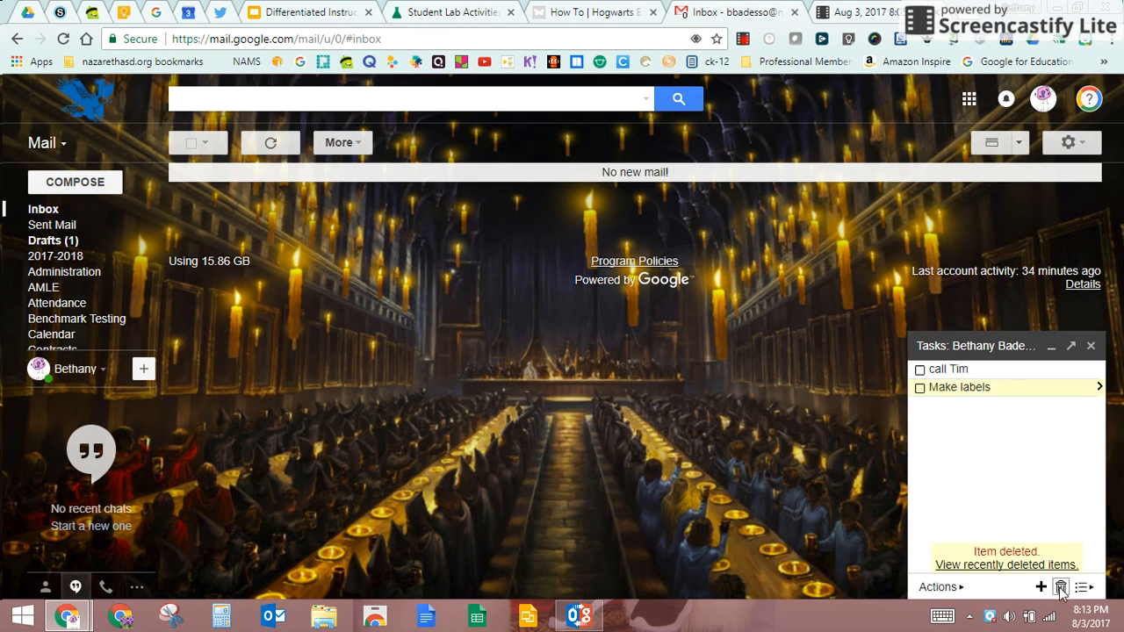
click(964, 416)
click(920, 388)
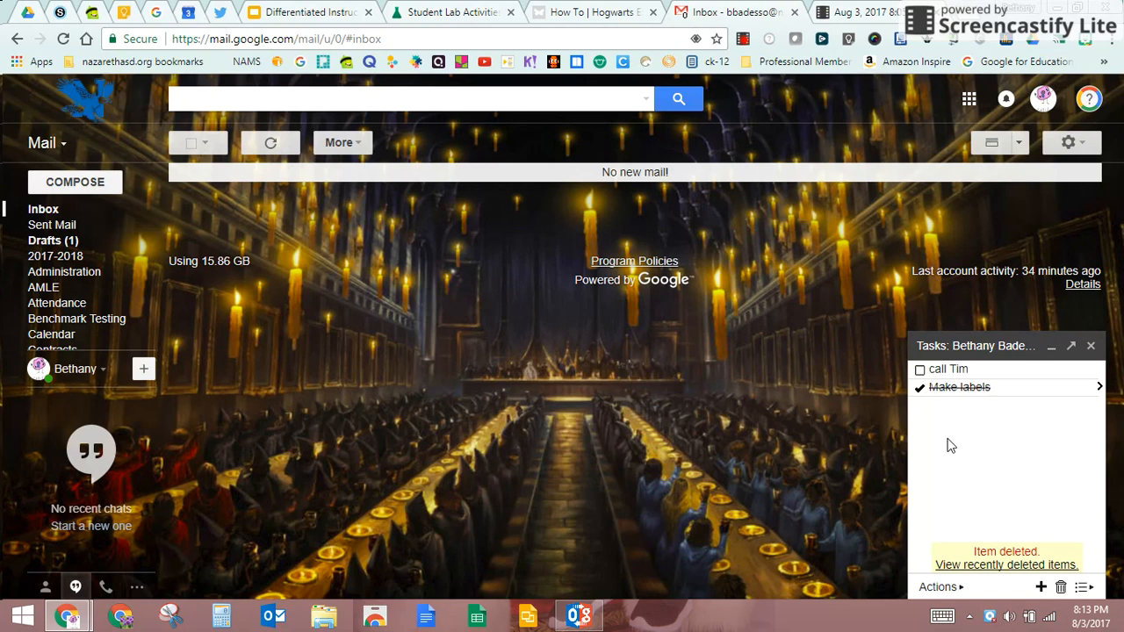
click(1083, 588)
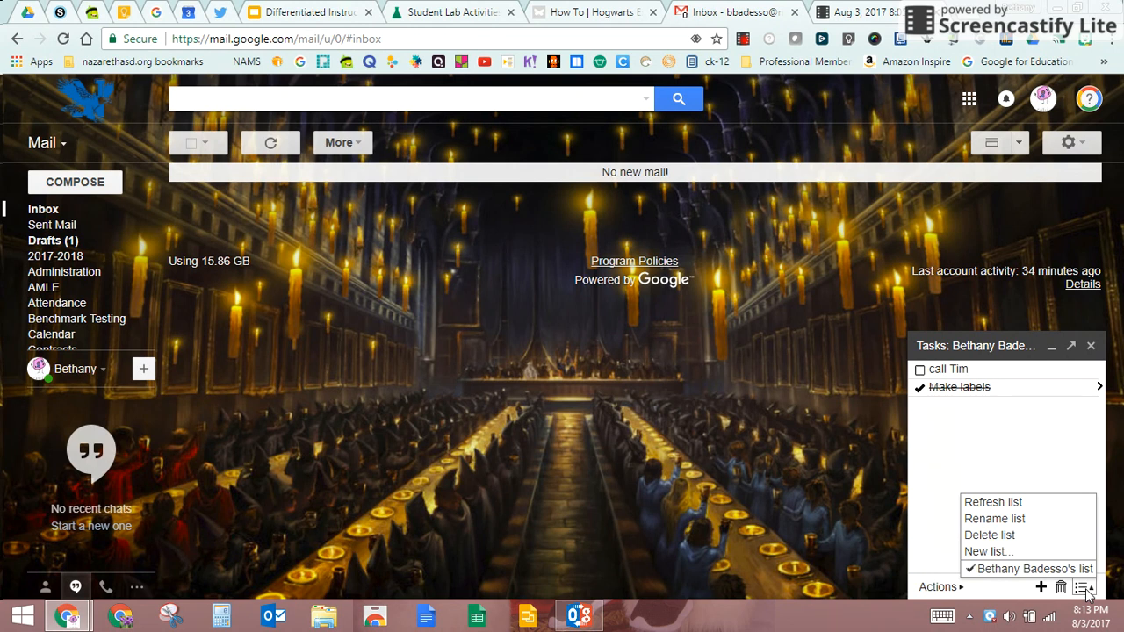
Step: Create two new task lists named School and Home
click(1019, 553)
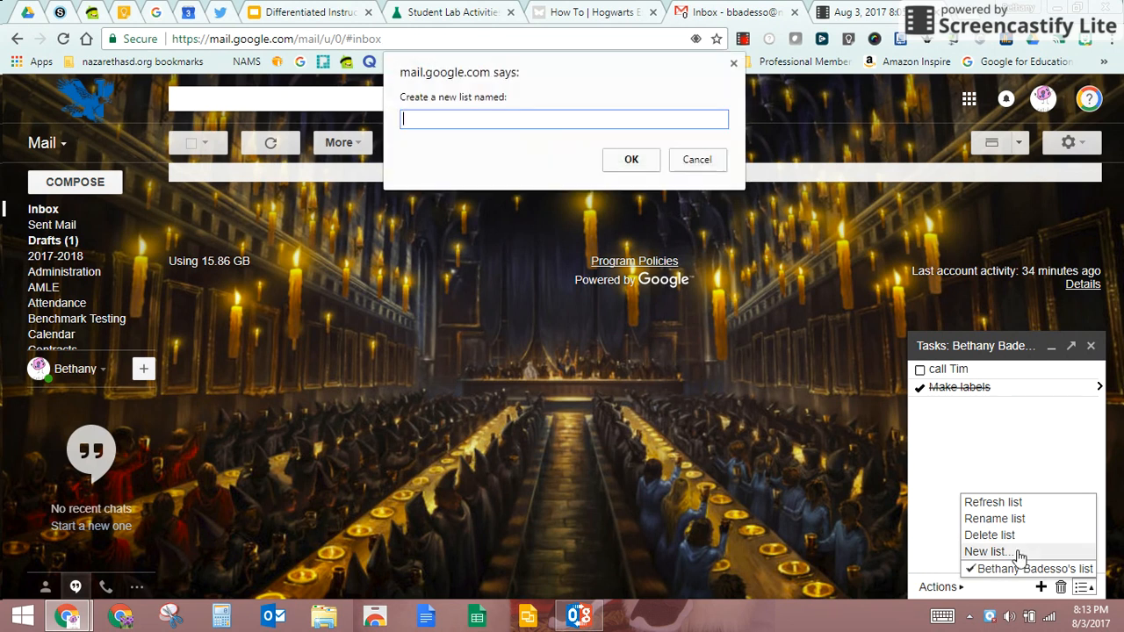
text(School)
click(623, 158)
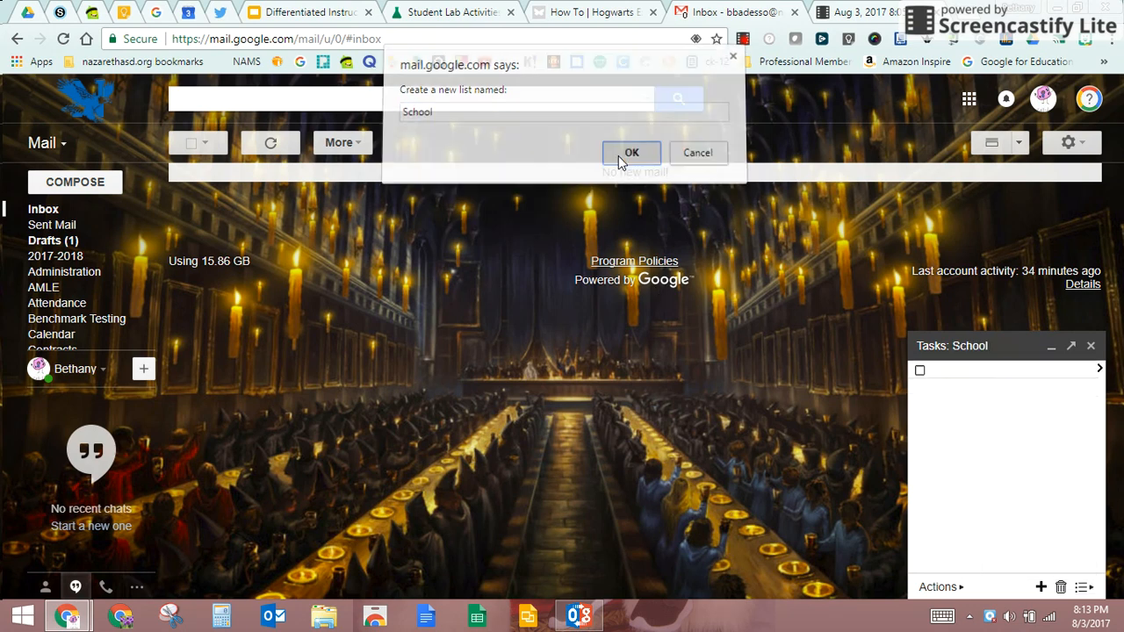
click(1082, 586)
click(1003, 537)
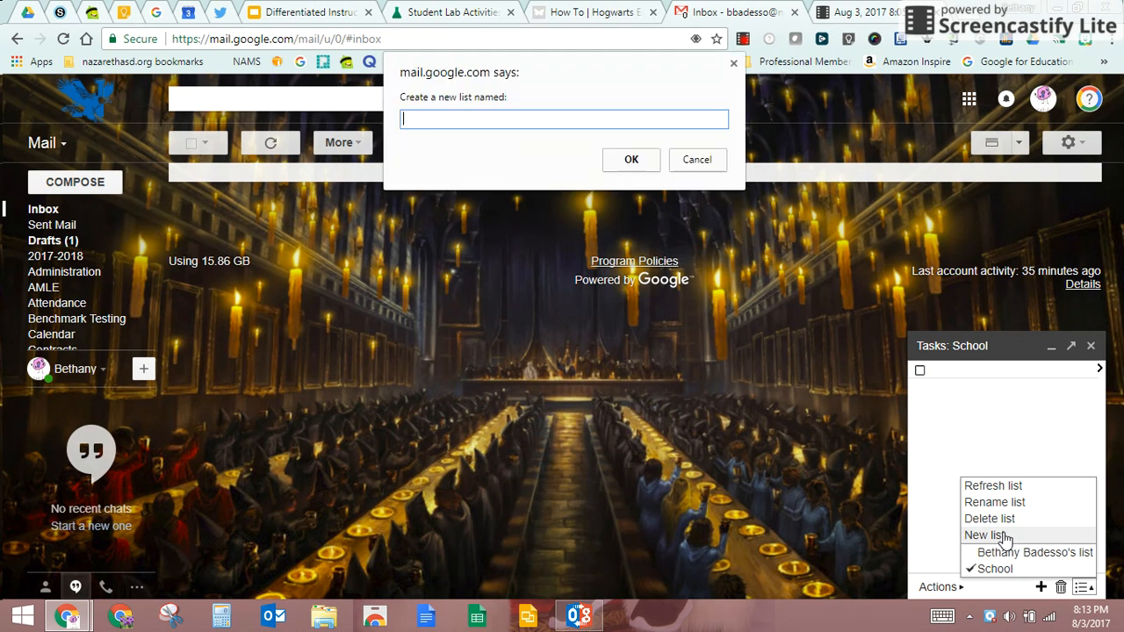
text(Home)
click(618, 157)
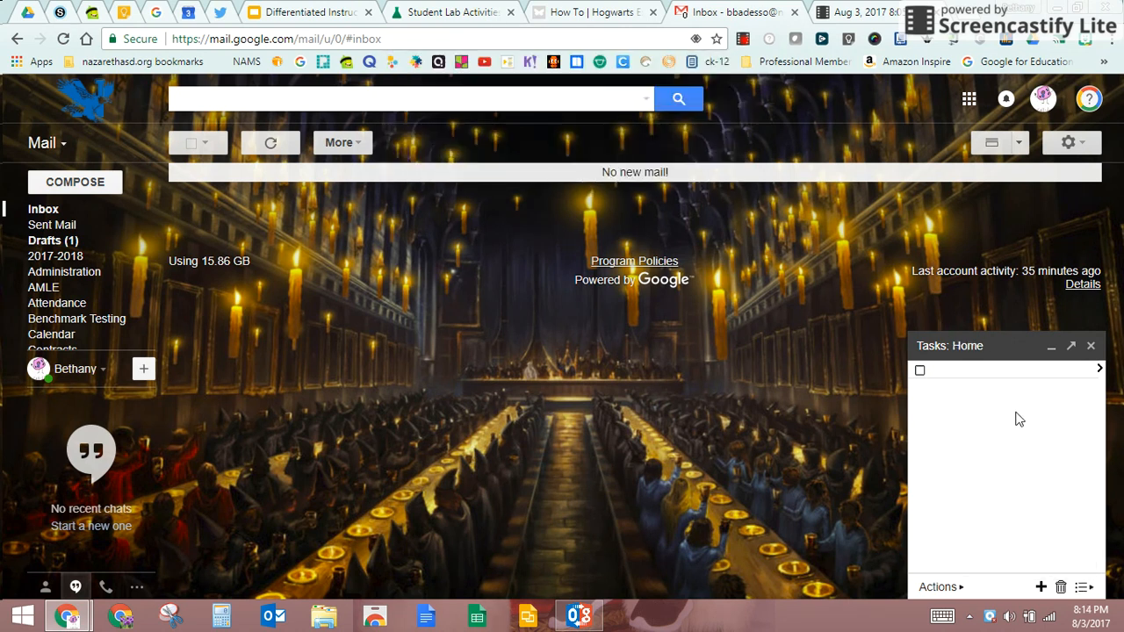
Step: Switch to the original list and delete its Call Tim and Make labels tasks
click(1086, 586)
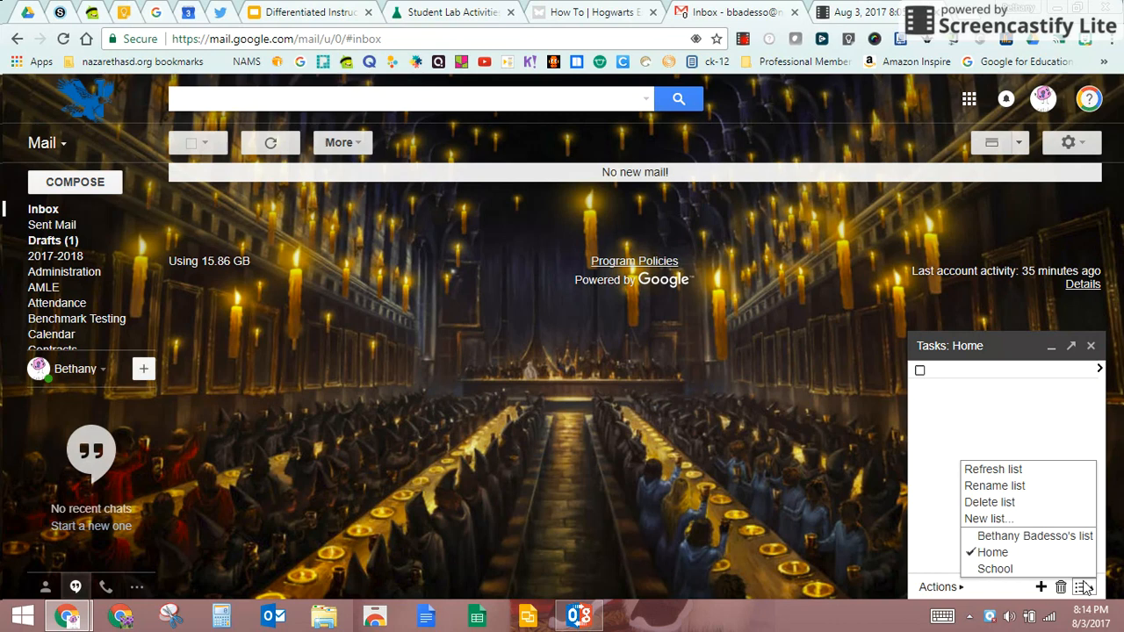
click(1032, 540)
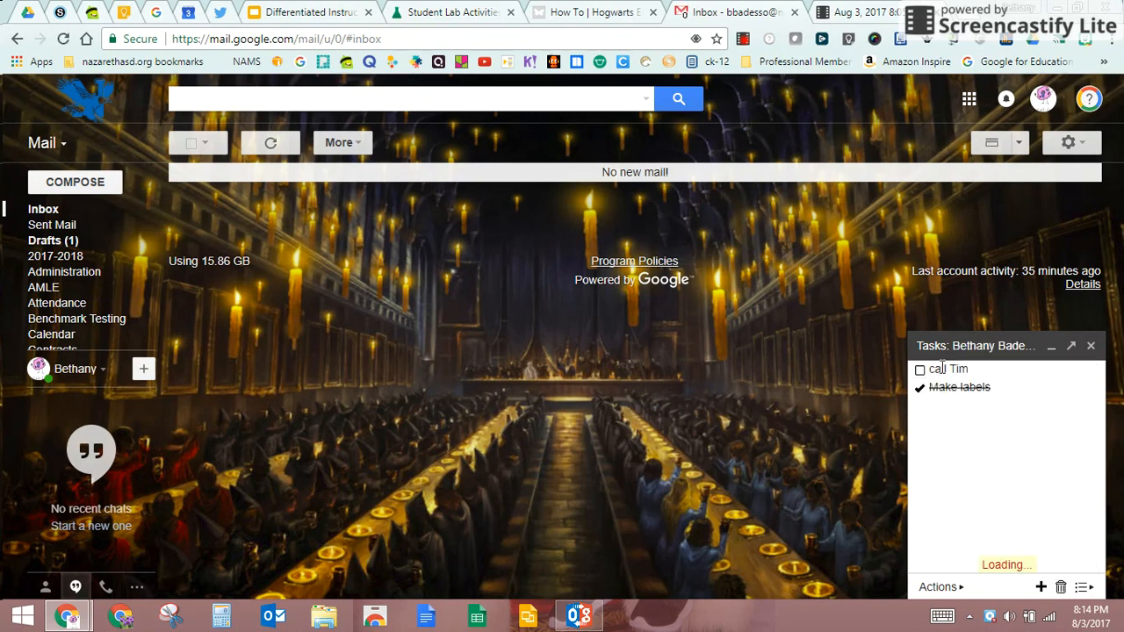
click(1061, 587)
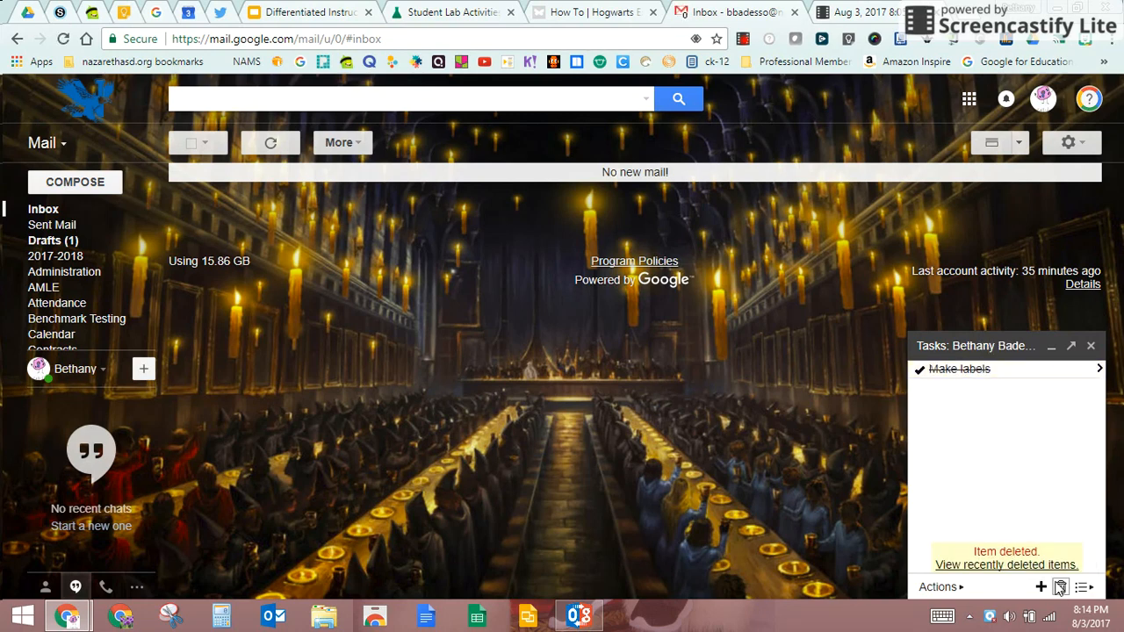
click(1061, 586)
Step: Switch to the Home list, then to the School list
click(1082, 588)
click(1036, 551)
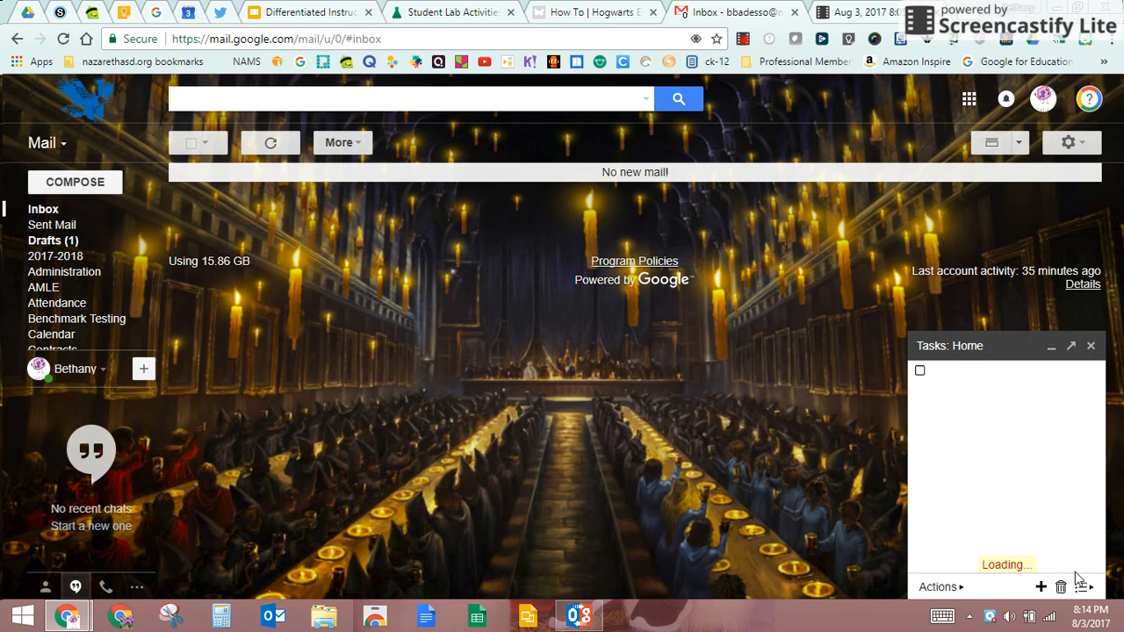
click(1080, 587)
click(1050, 568)
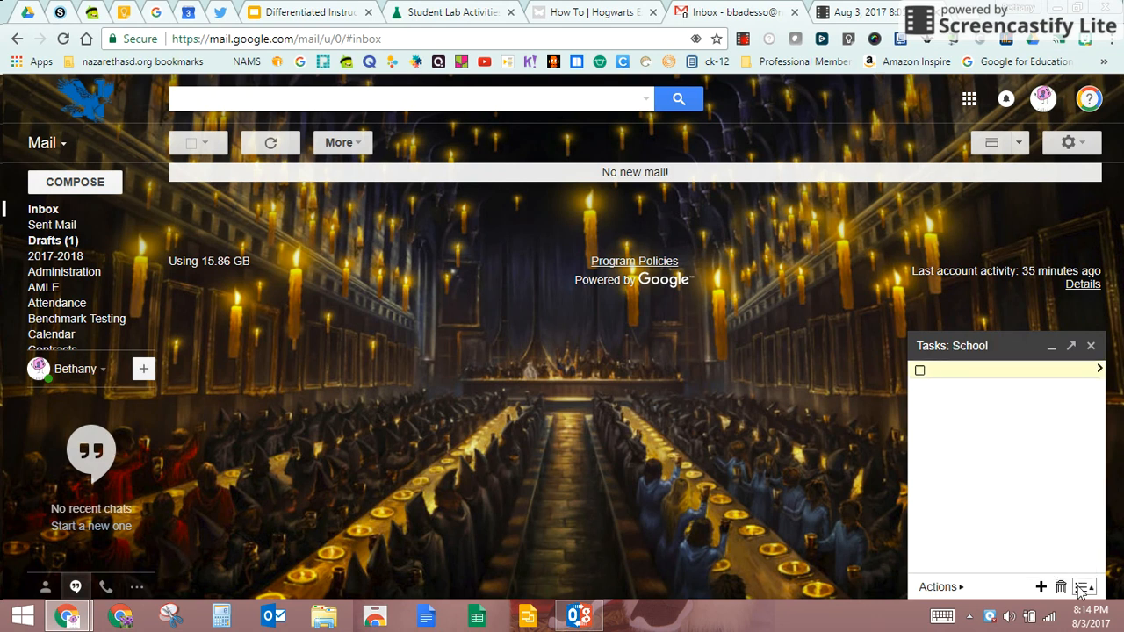
click(1082, 587)
Step: In the Home list, add a task named 'Call Tim' and open its details
click(1012, 553)
text(Call Time)
key(BackSpace)
click(1099, 370)
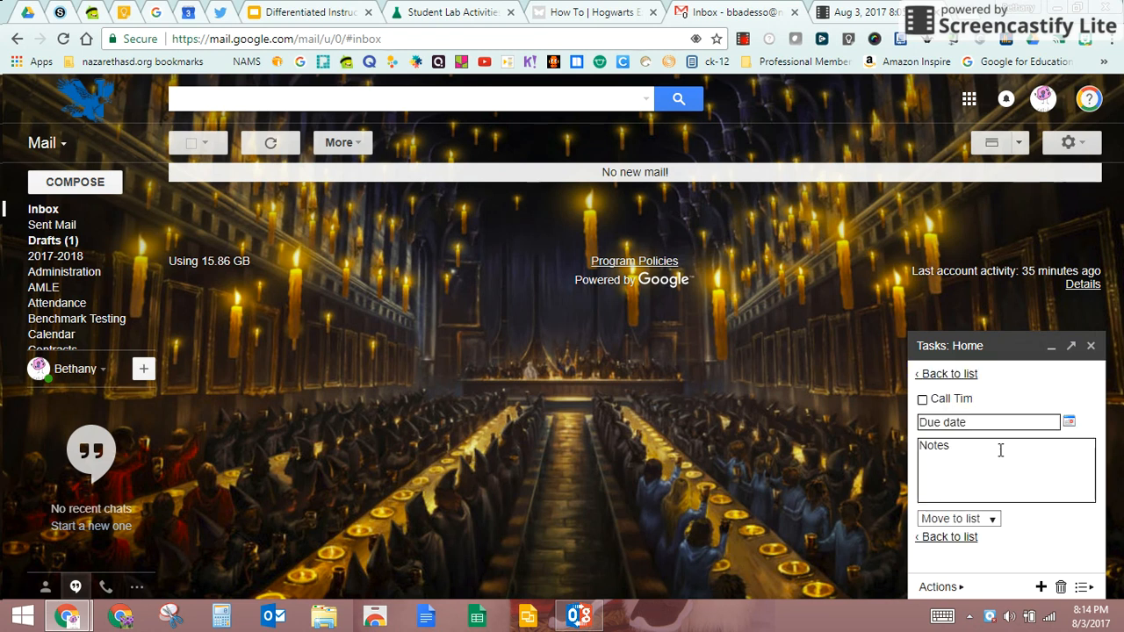
Step: Set the task's due date to August 4, 2017 and add the note 'Talk about PD'
click(982, 423)
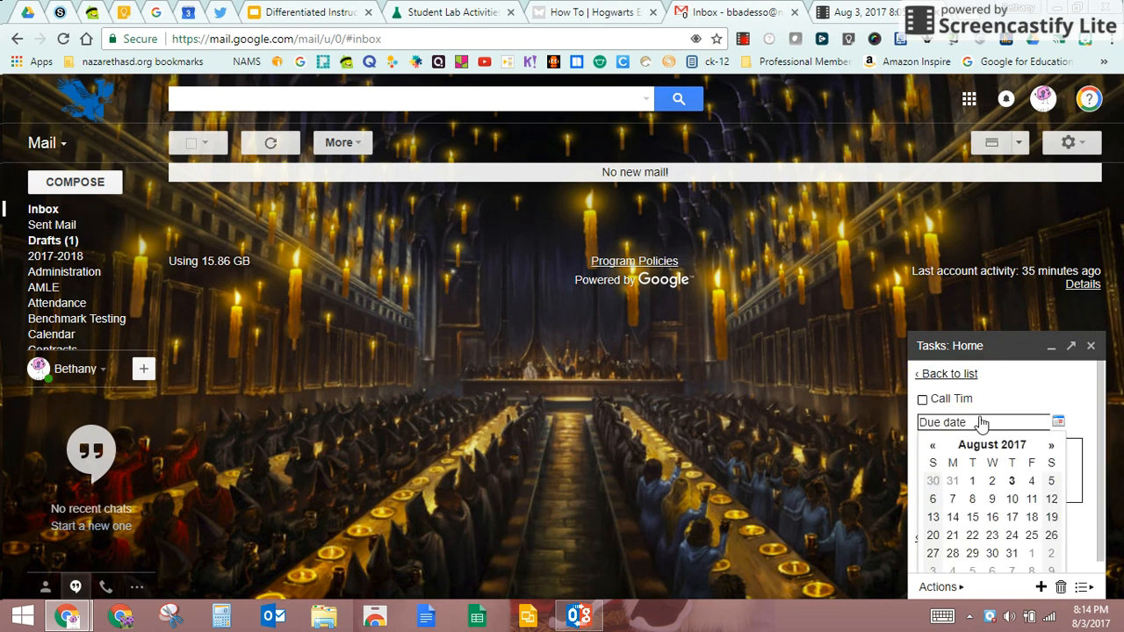
click(1029, 482)
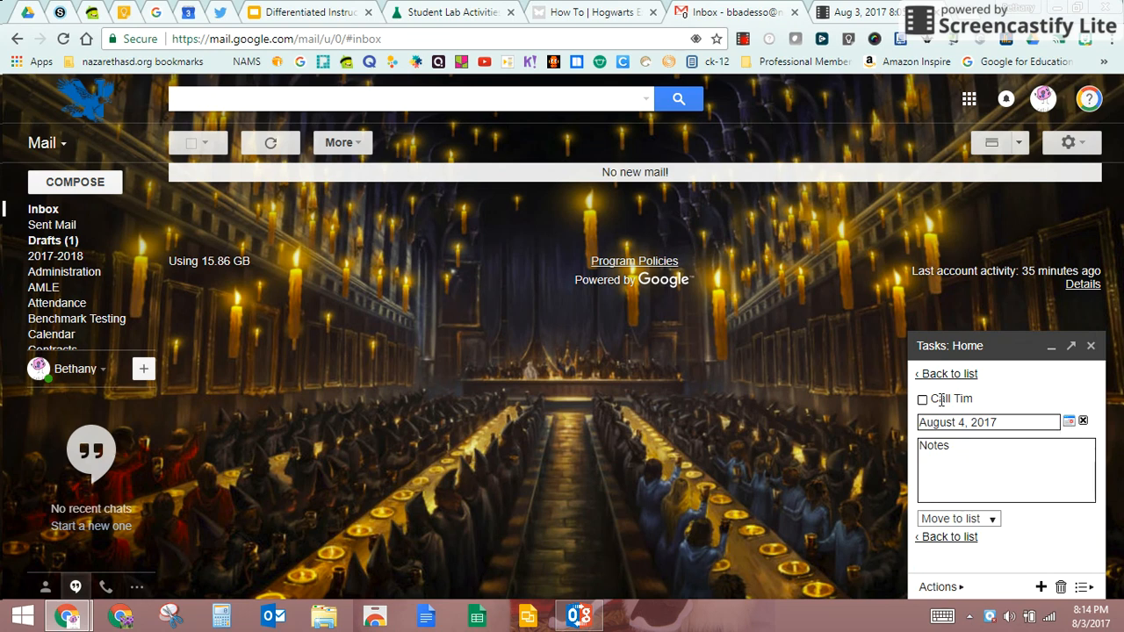
click(970, 457)
text(Talk about P)
text(D)
Step: Go back to the Home list and delete the Call Tim task
click(940, 374)
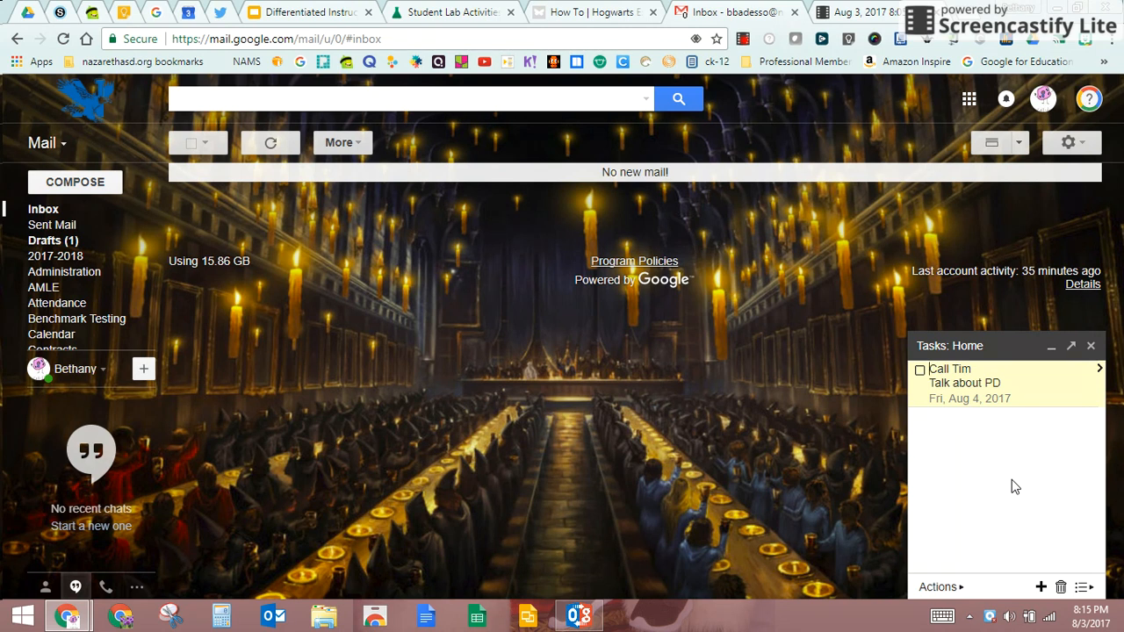
click(1061, 586)
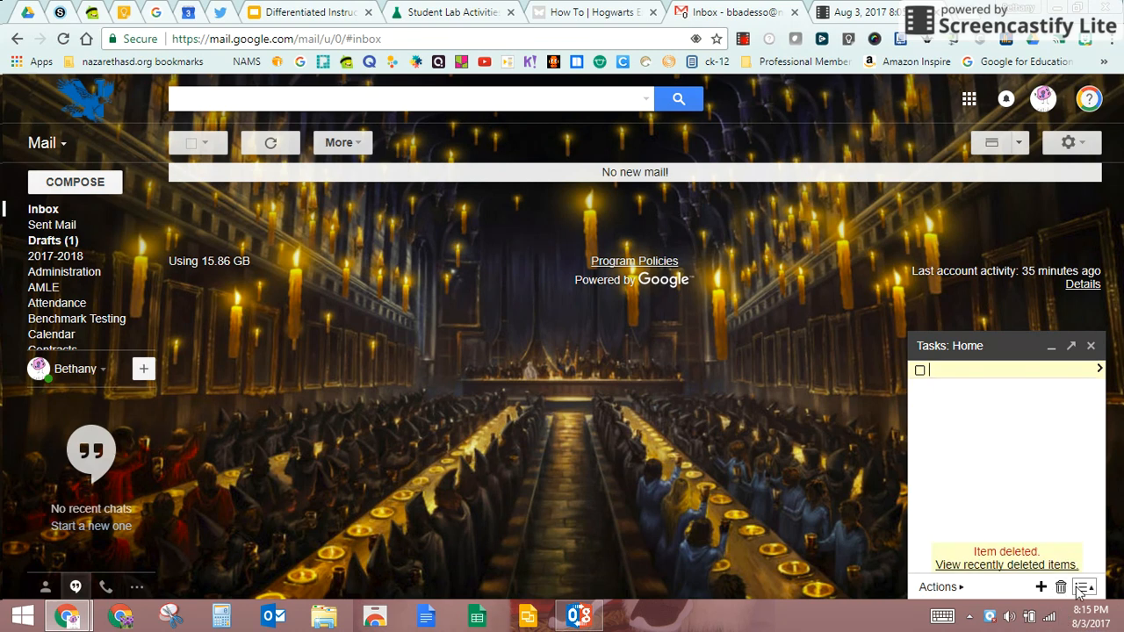
Step: Close the Tasks panel with the X on its title bar
click(1081, 587)
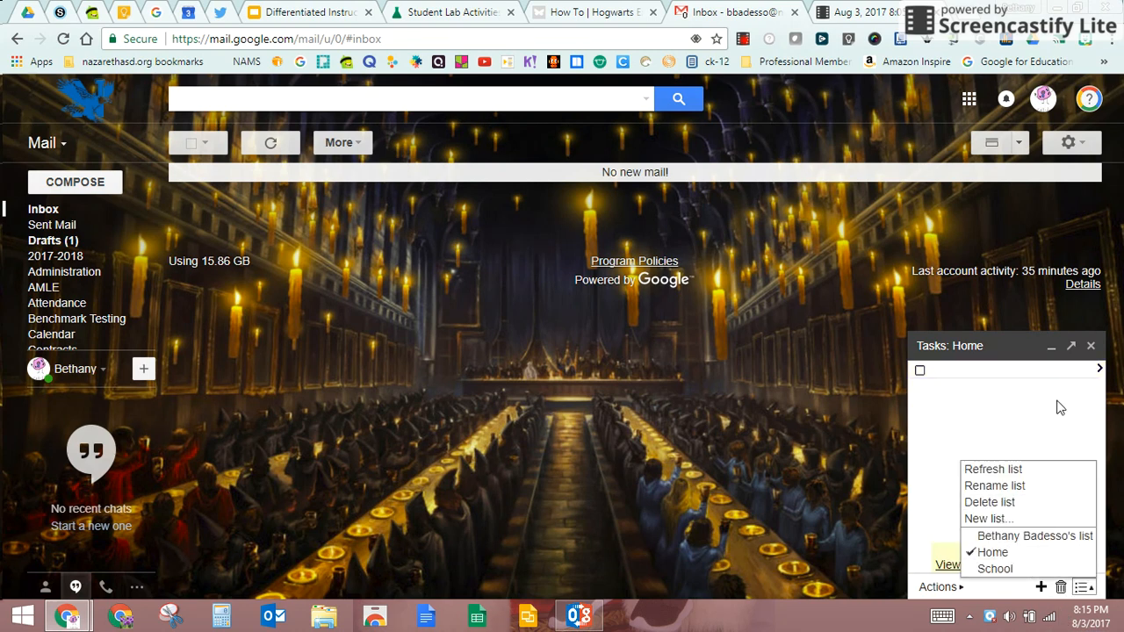
click(1088, 347)
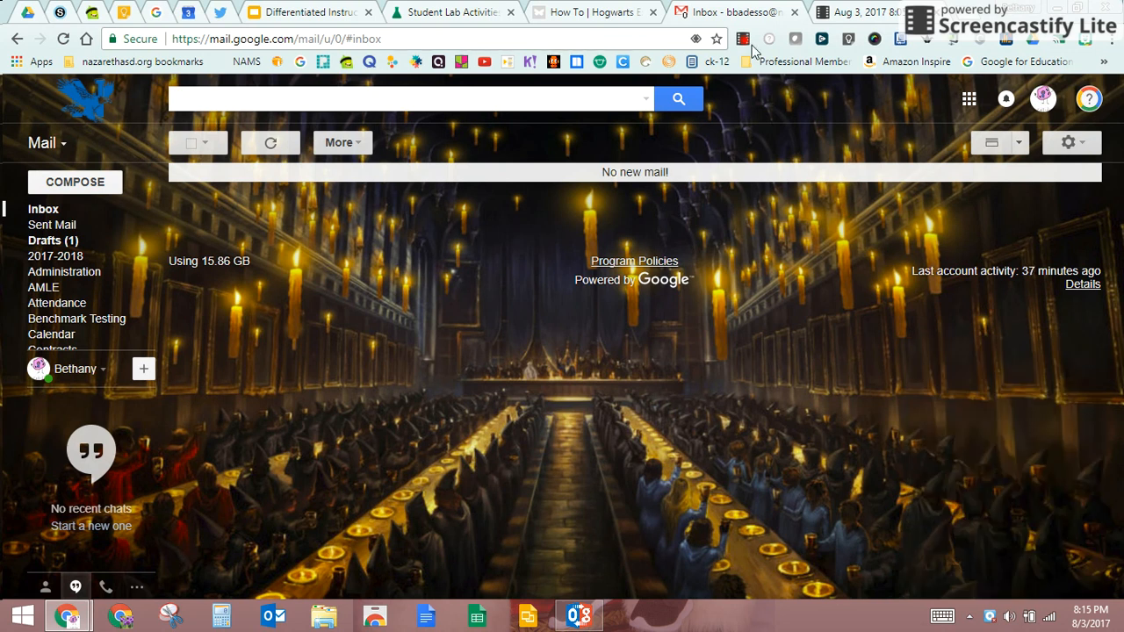